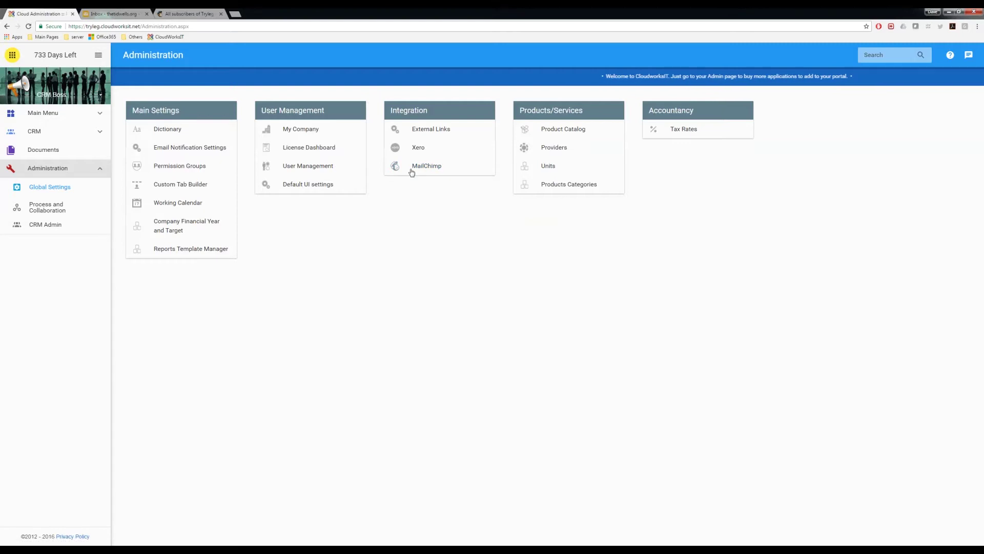
Look over the MailChimp integration setup, then return to the CRM dashboard
left_click(424, 168)
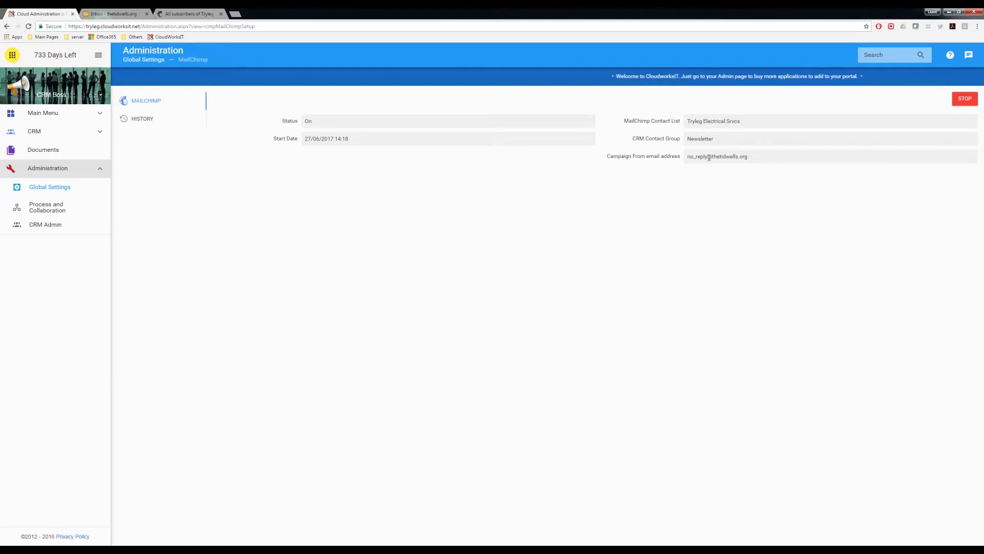
left_click(34, 132)
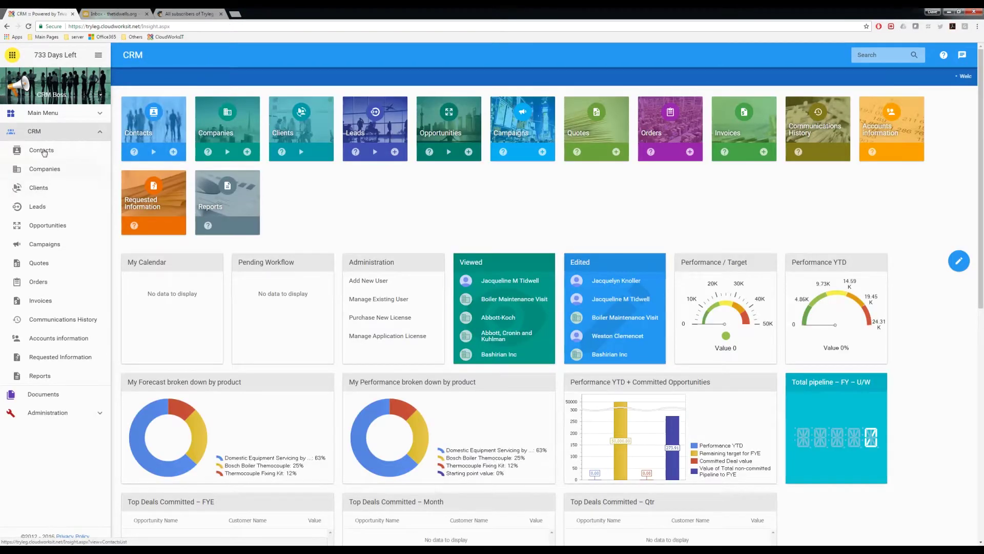
Filter the contacts list to the Newsletter group only and open its first contact
left_click(41, 150)
left_click(495, 96)
left_click(496, 109)
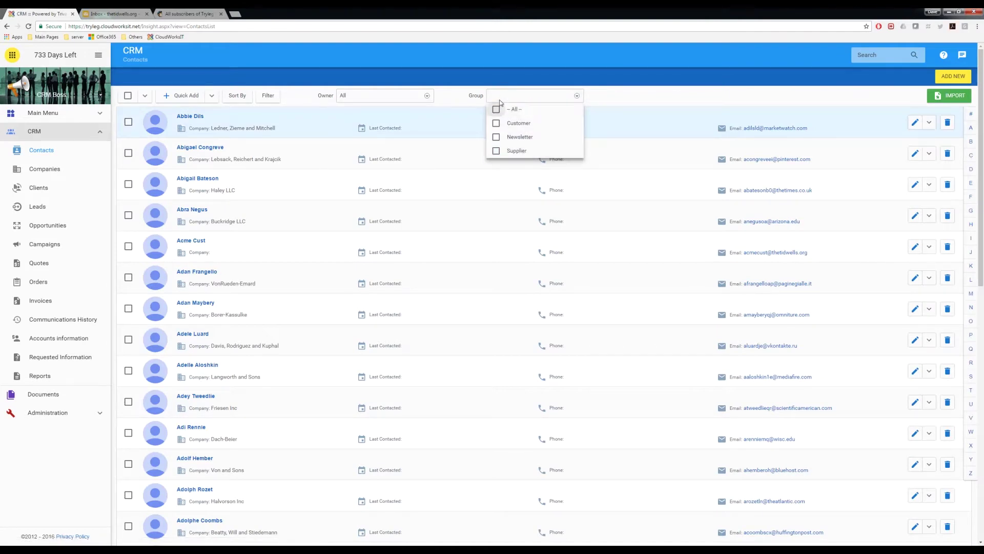
left_click(496, 138)
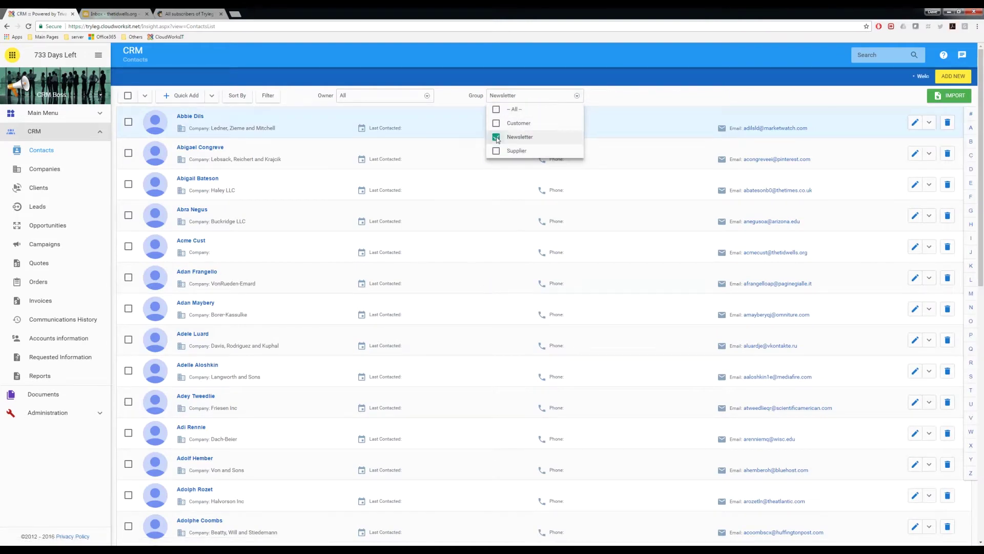
left_click(615, 99)
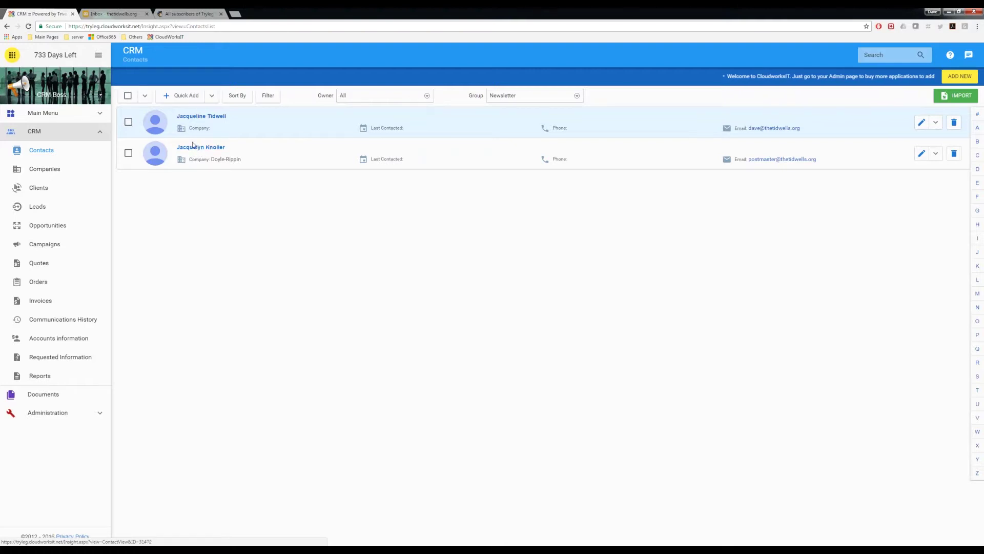
left_click(193, 117)
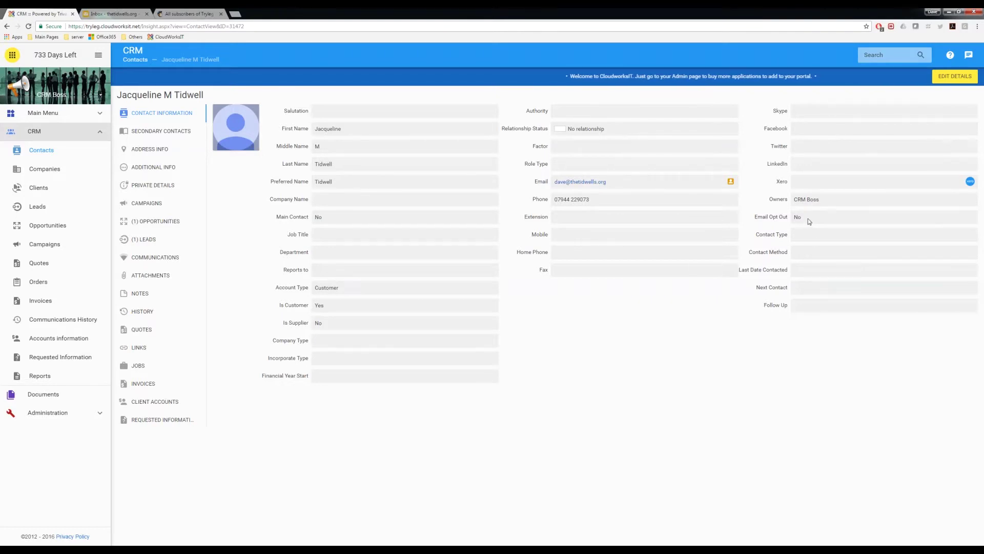
Go back from the contact record to the Newsletter-filtered contacts list
left_click(38, 149)
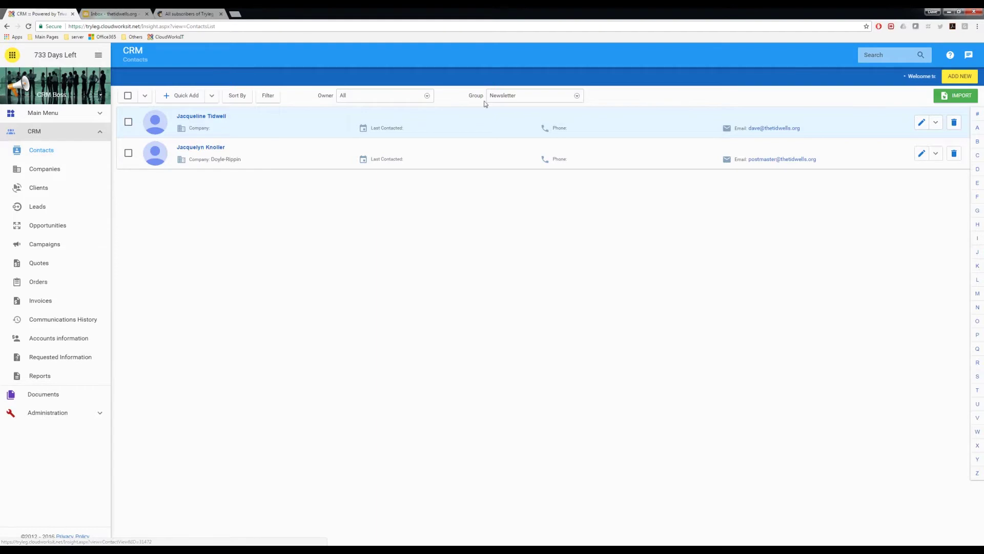
Reset the contacts Group filter to All (1002 contacts) and return to the CRM dashboard
left_click(513, 95)
left_click(541, 109)
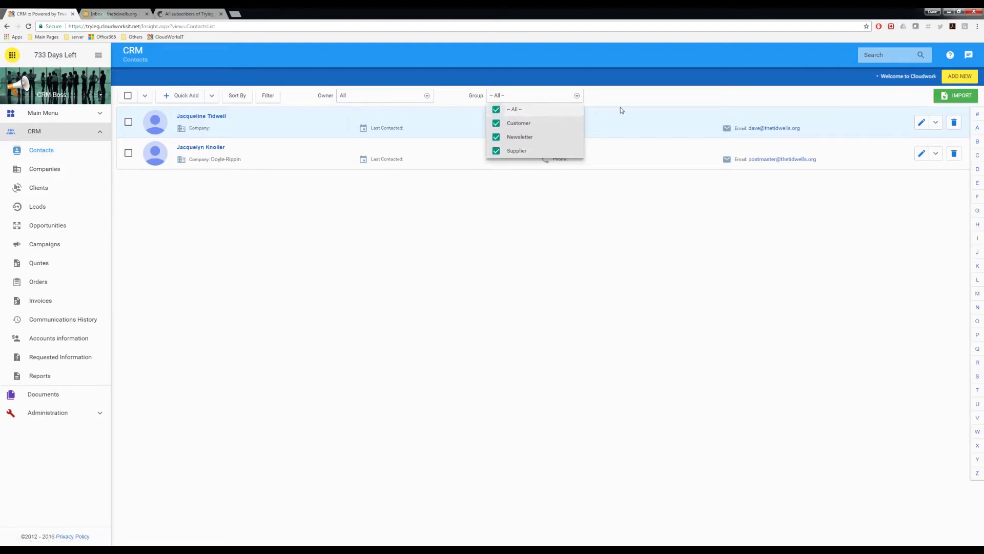
scroll(261, 464, "down", 1)
scroll(260, 463, "down", 10)
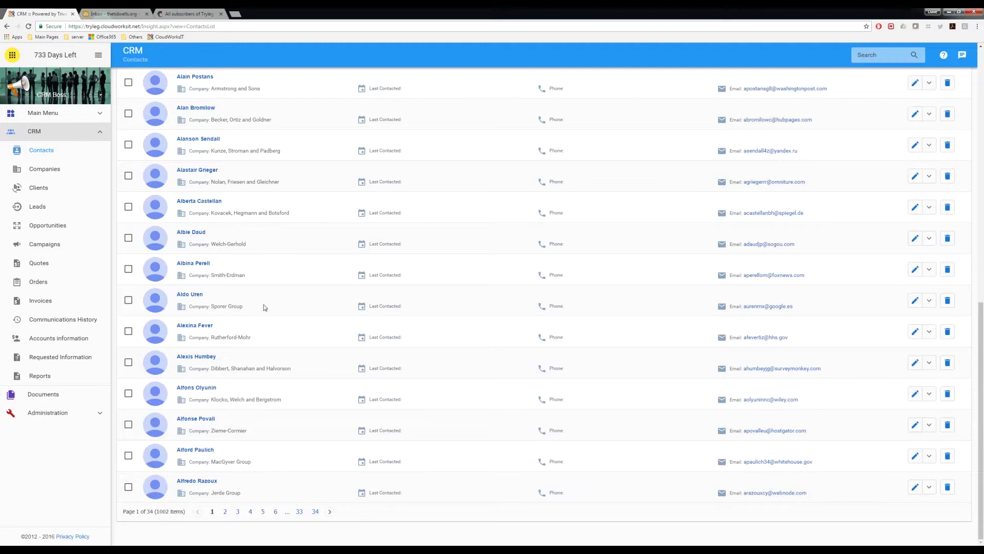
scroll(433, 214, "up", 10)
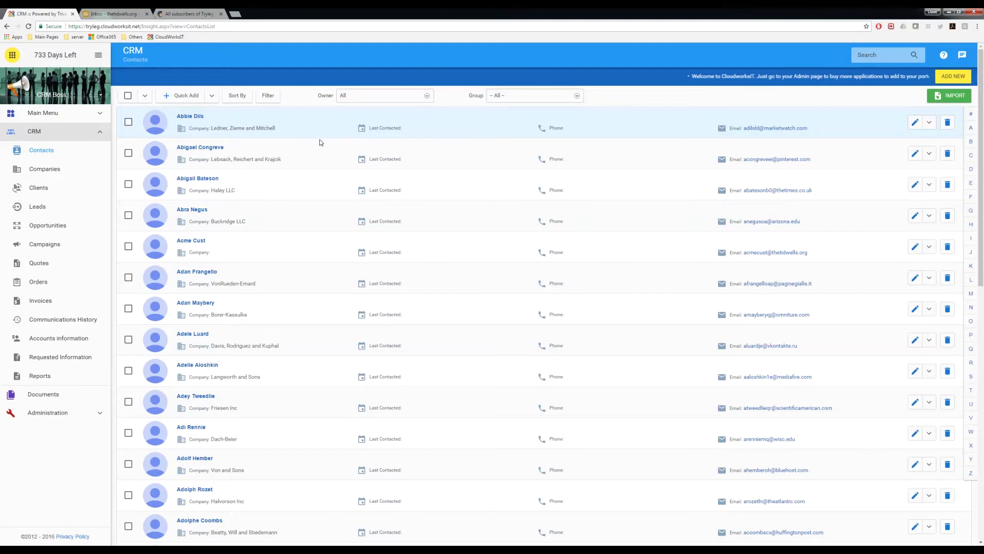
scroll(288, 158, "down", 1)
left_click(33, 132)
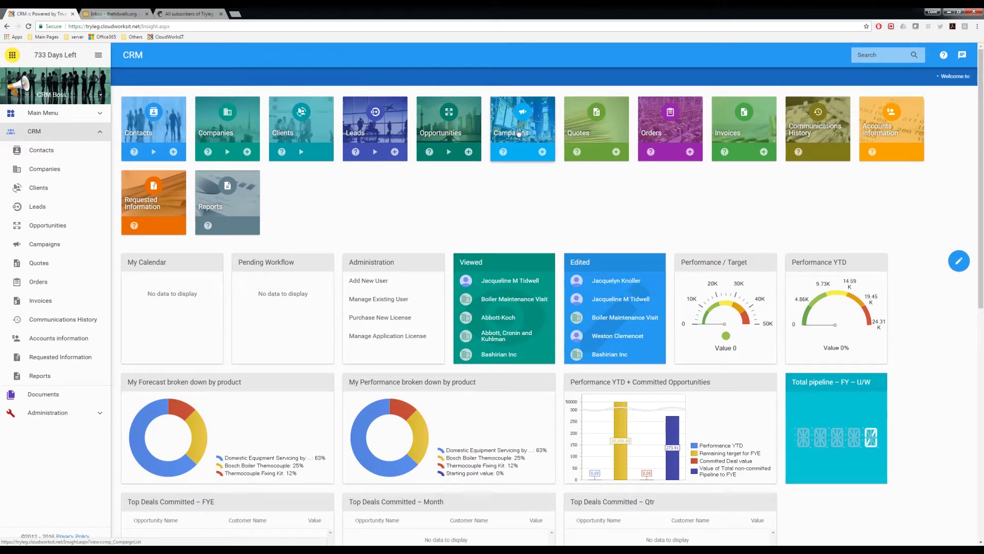
Go to the empty Campaigns list and begin adding a new campaign
left_click(519, 133)
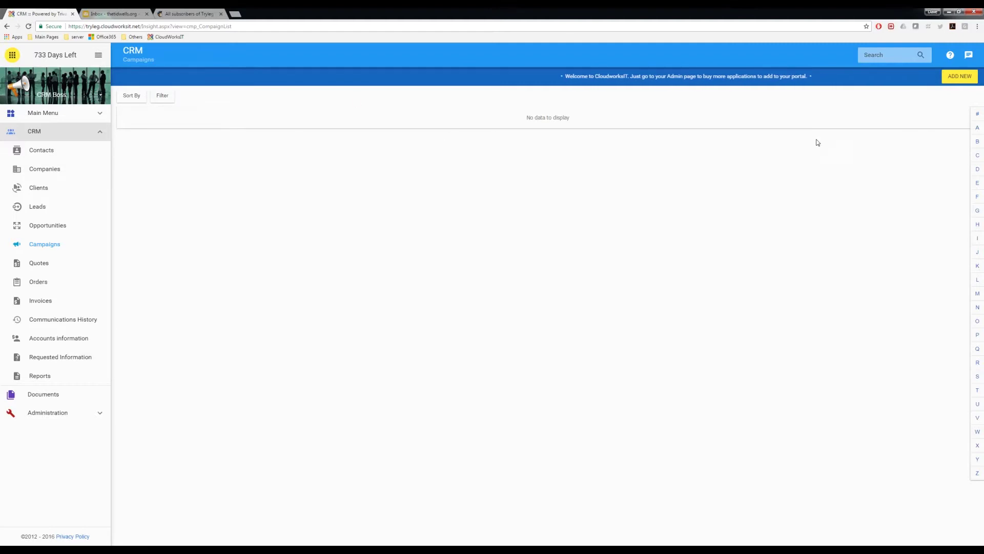
left_click(960, 76)
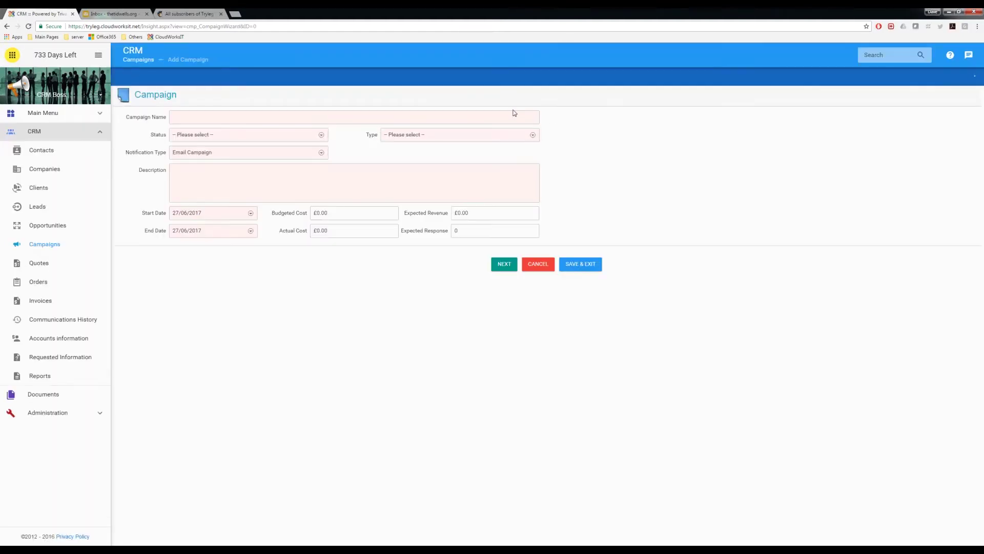
Name the campaign 'Newsletter Update' and choose Active as its Status
left_click(213, 120)
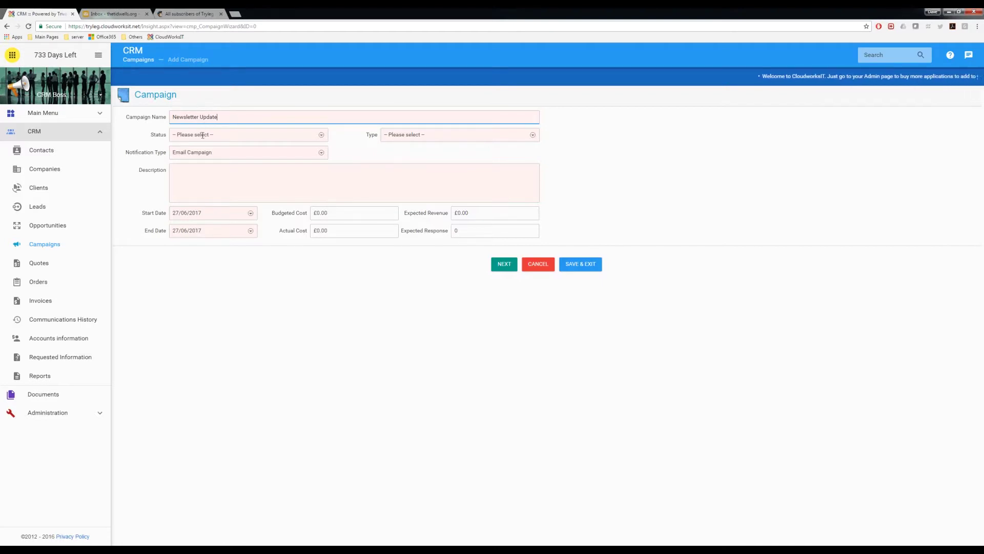
left_click(202, 135)
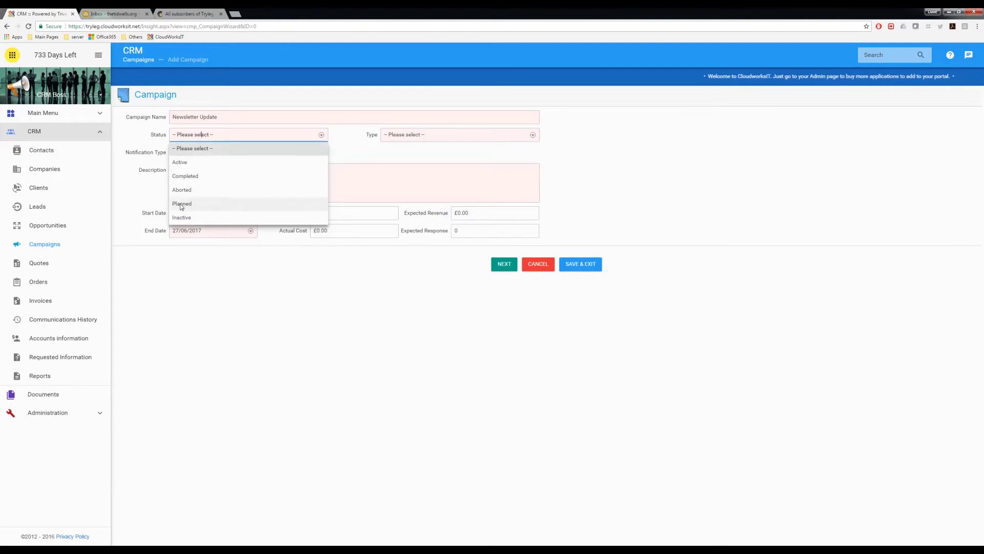
left_click(187, 165)
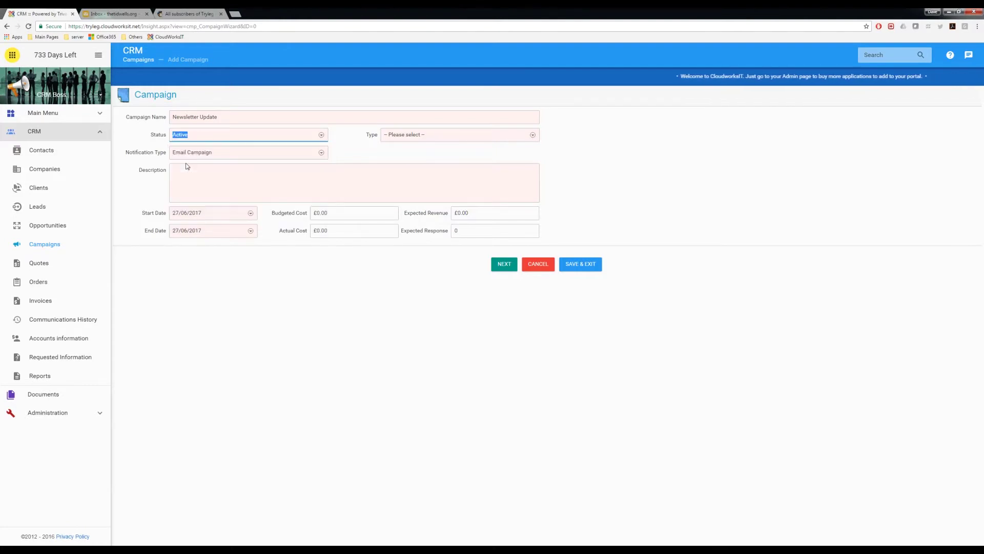
Pick Email from the campaign Type dropdown list
left_click(396, 135)
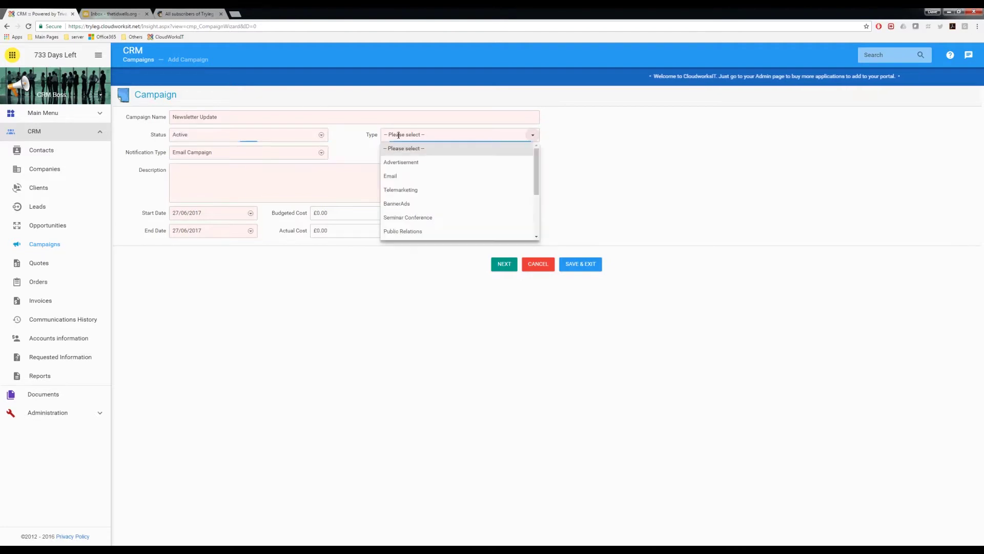
mouse_move(537, 160)
left_mouse_down()
mouse_move(536, 199)
mouse_move(540, 160)
left_mouse_up()
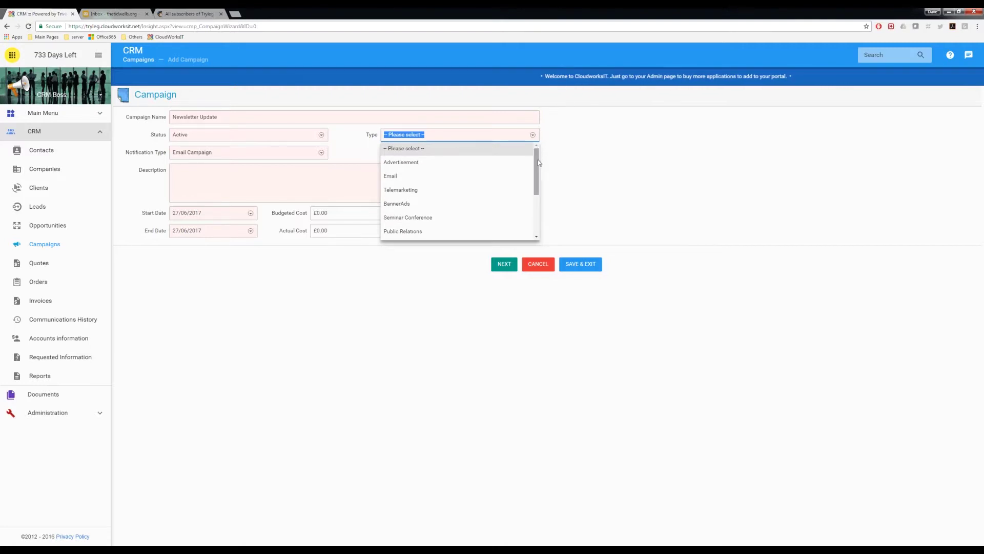
left_click_drag(538, 165, 536, 211)
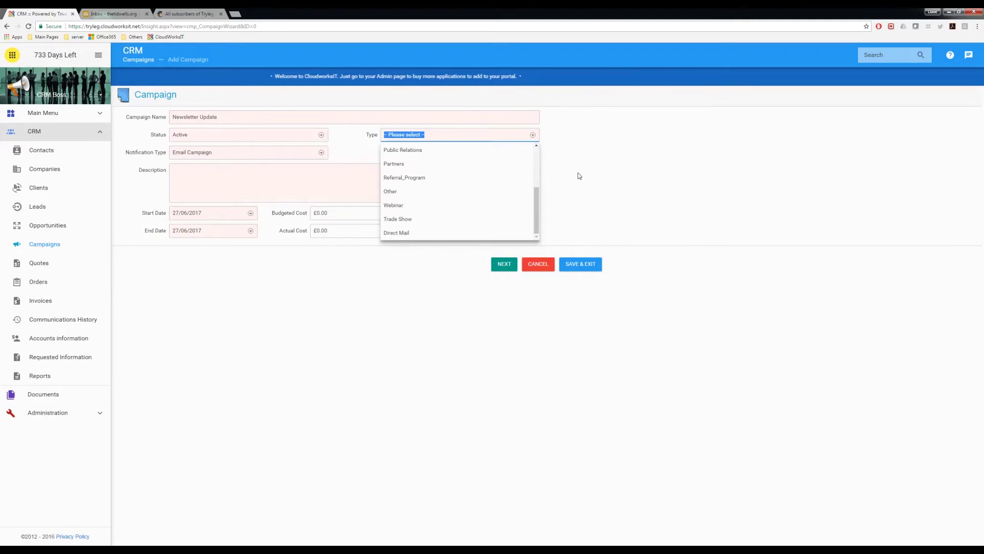
left_click(579, 176)
left_click(394, 135)
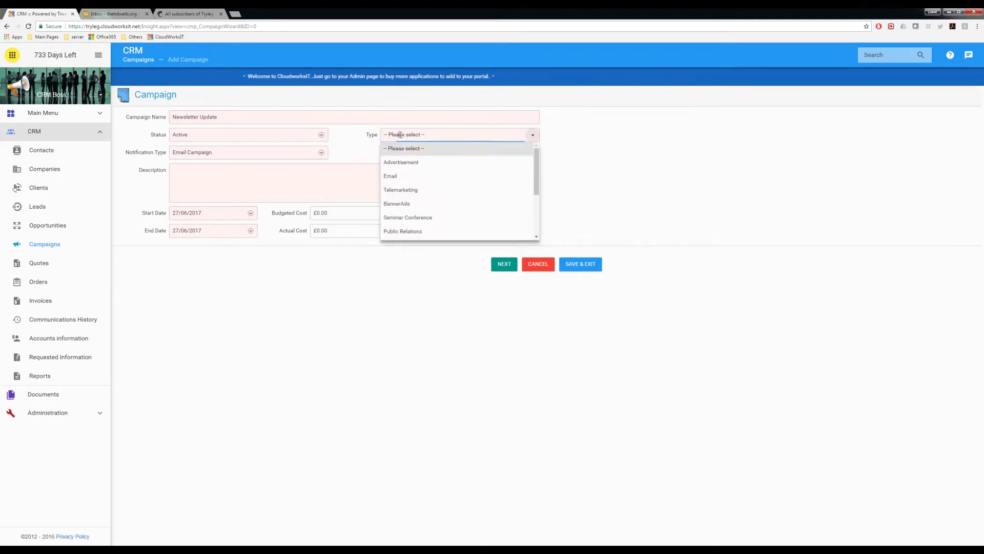
left_click(393, 176)
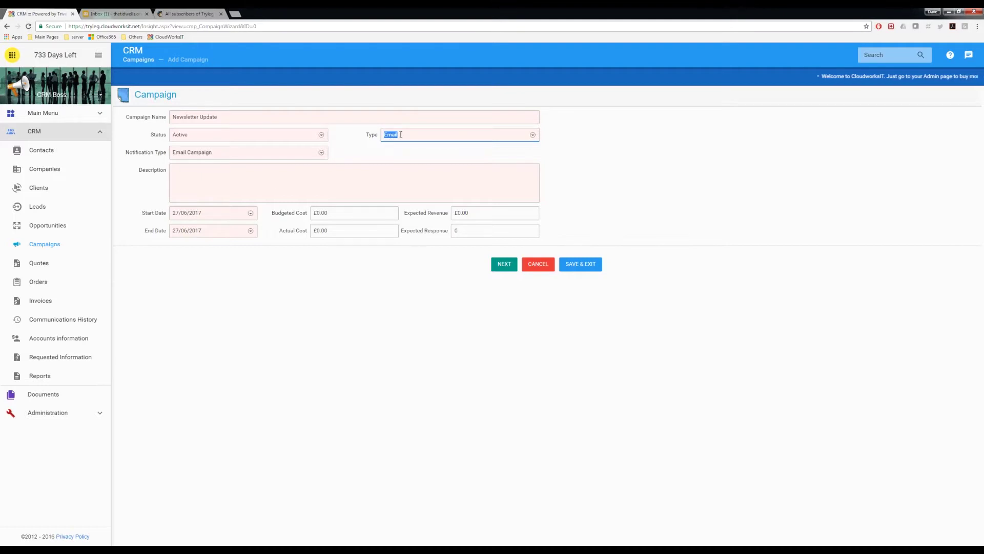
left_click(204, 181)
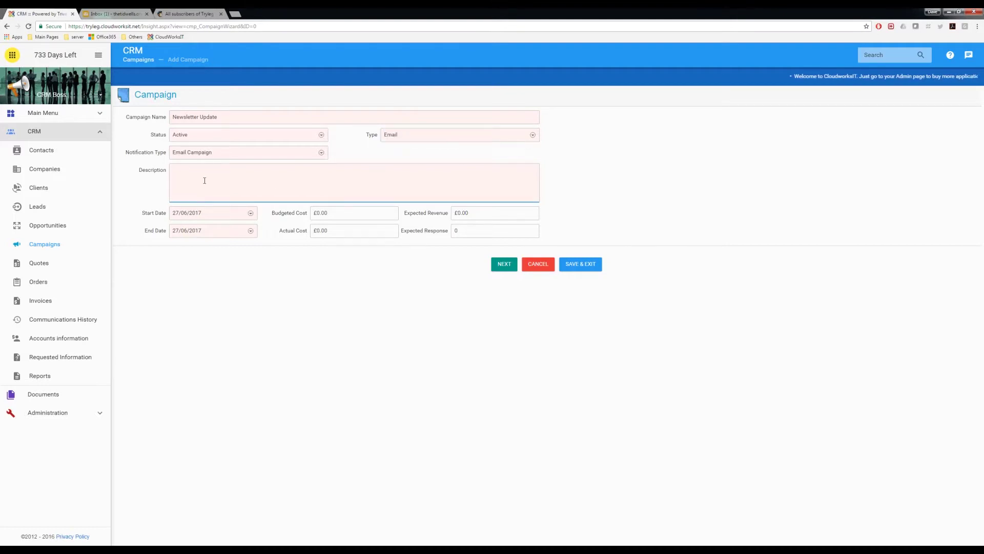
Enter description 'Newsletter update to our subscribers', budgeted cost 100 and expected revenue 200
type("Newsle")
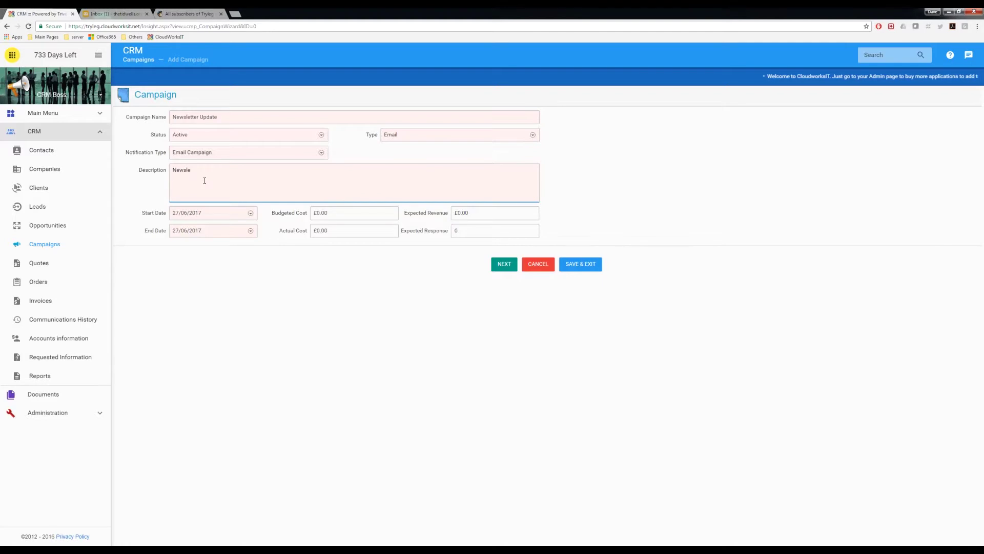
type("tter update to our subscribers")
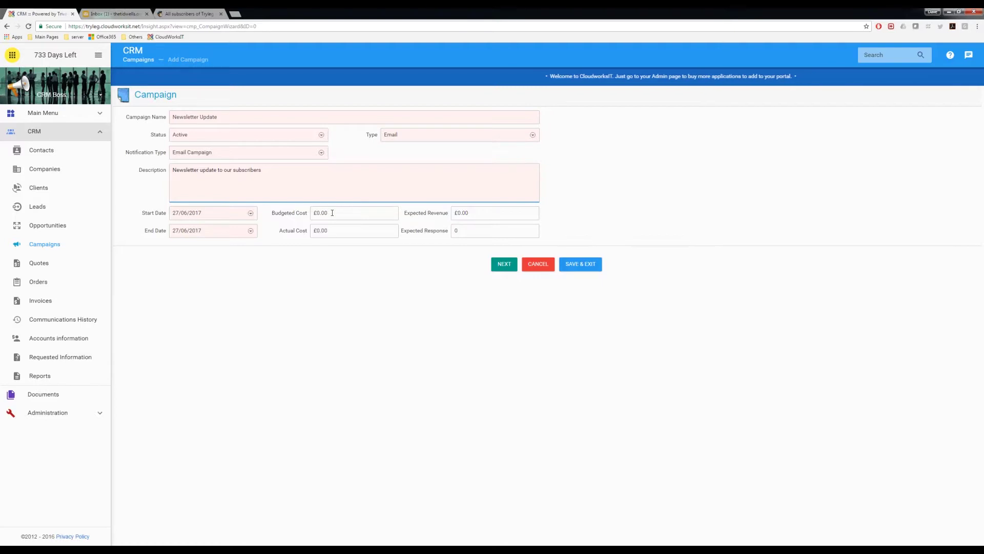
left_click(315, 213)
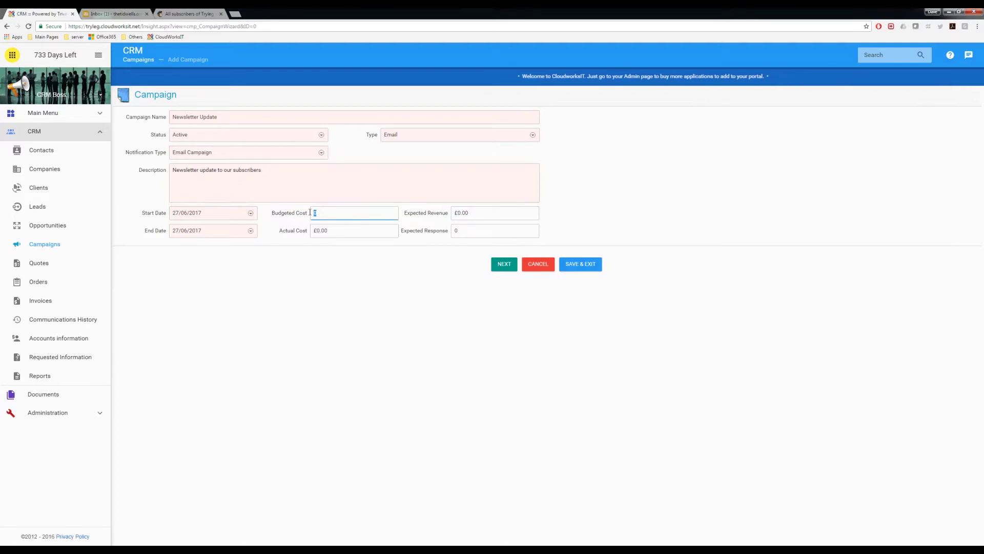
key("Tab")
left_click(469, 212)
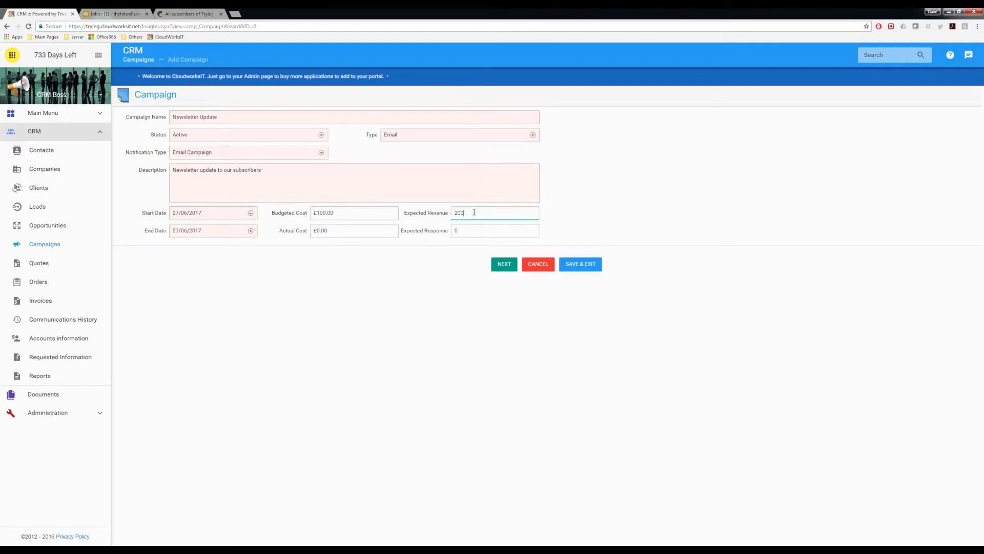
left_click(252, 231)
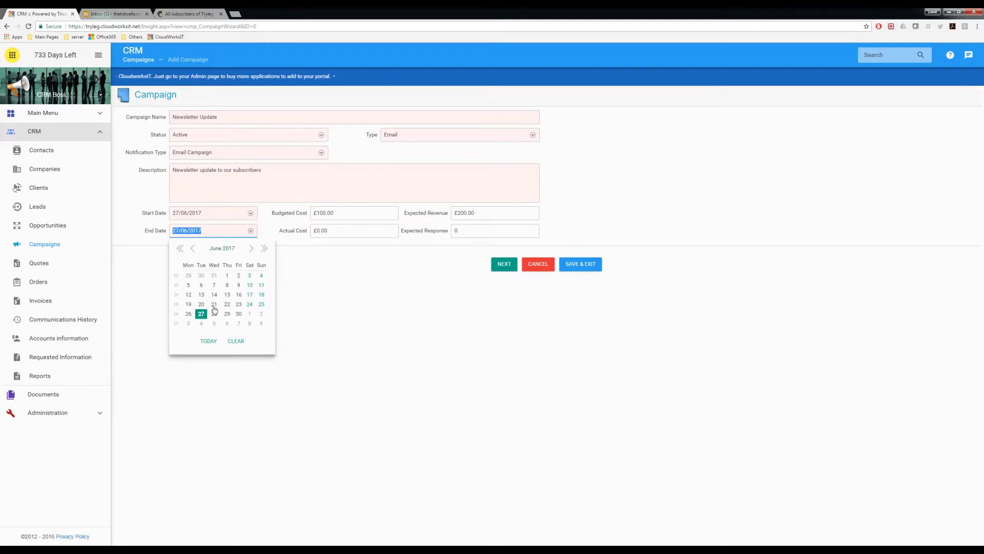
Set end date 01/07/2017, actual cost 0 and expected response 20, then proceed to Campaign Contacts
left_click(250, 315)
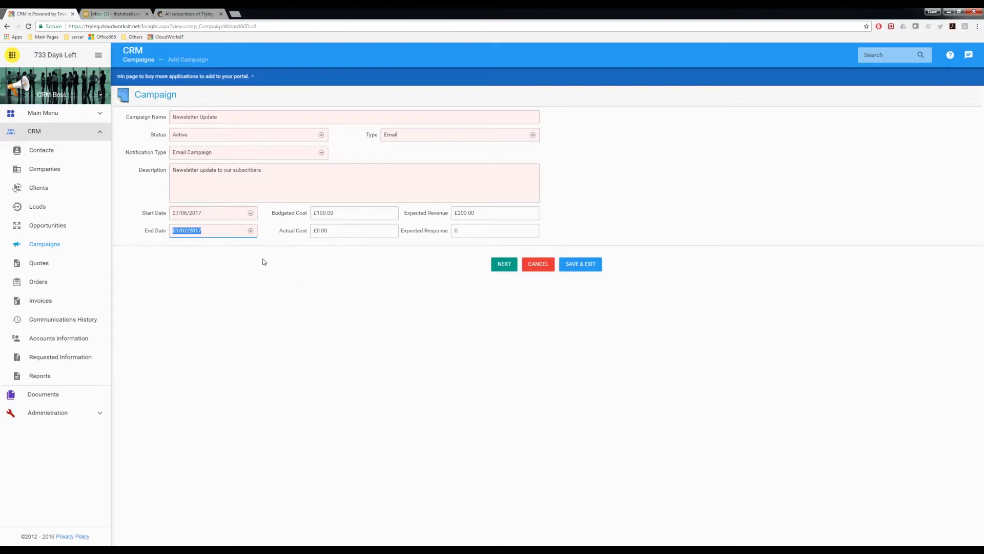
left_click(337, 230)
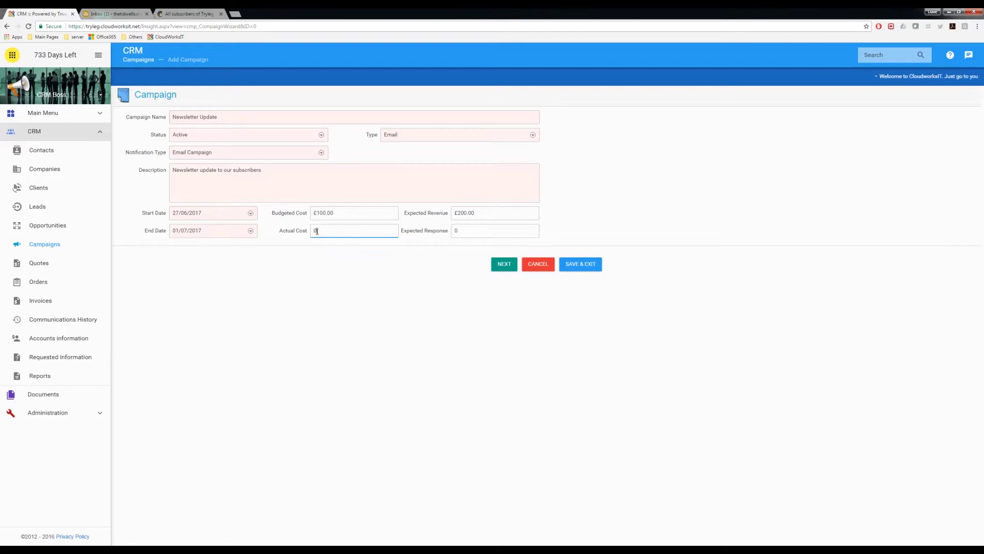
left_click(468, 230)
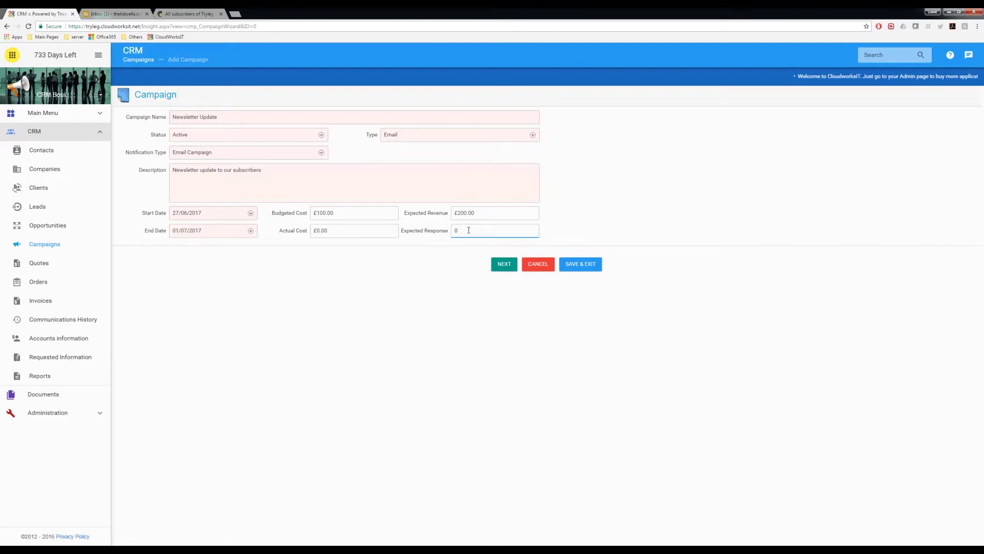
left_click_drag(468, 230, 438, 235)
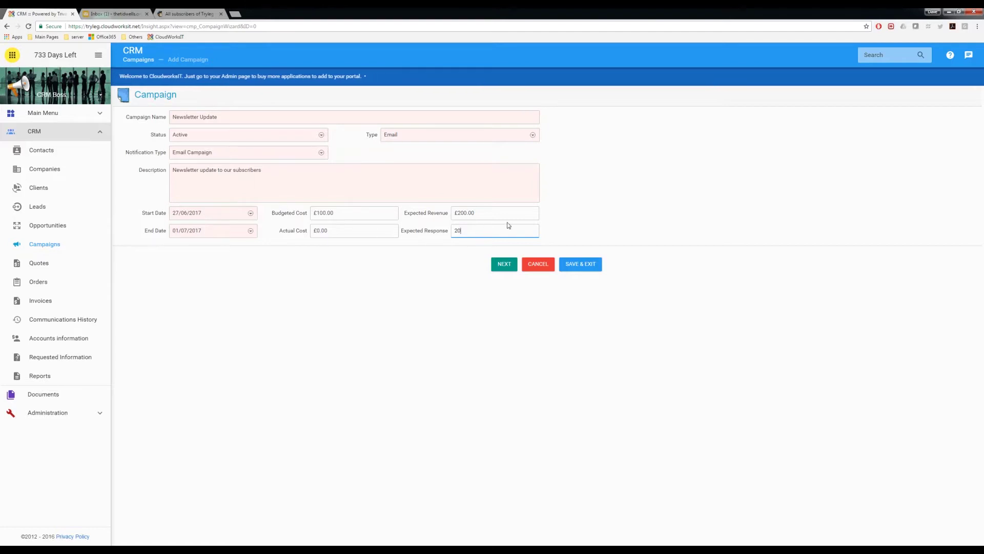
left_click(504, 265)
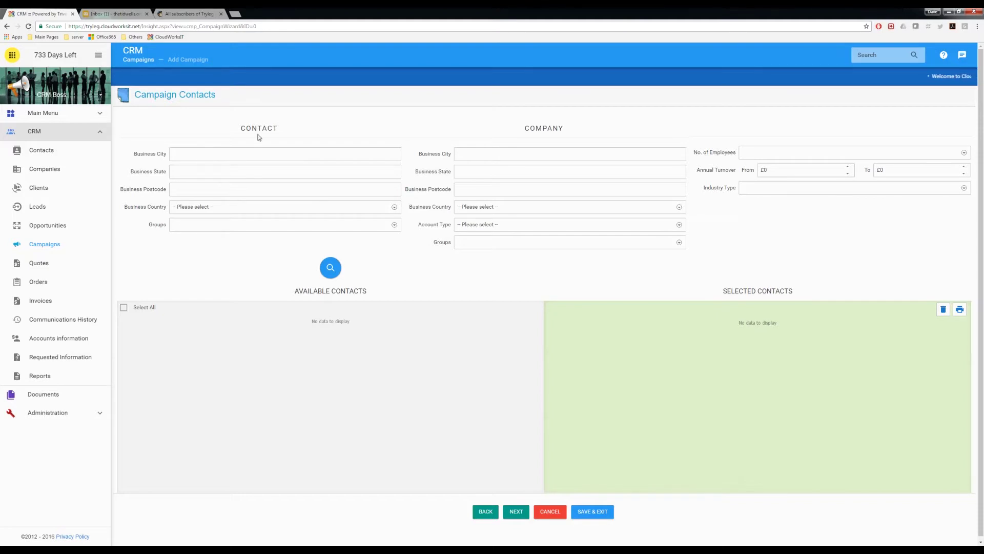
Check the available contact groups on Campaign Contacts, then go to the Contacts list
left_click(393, 225)
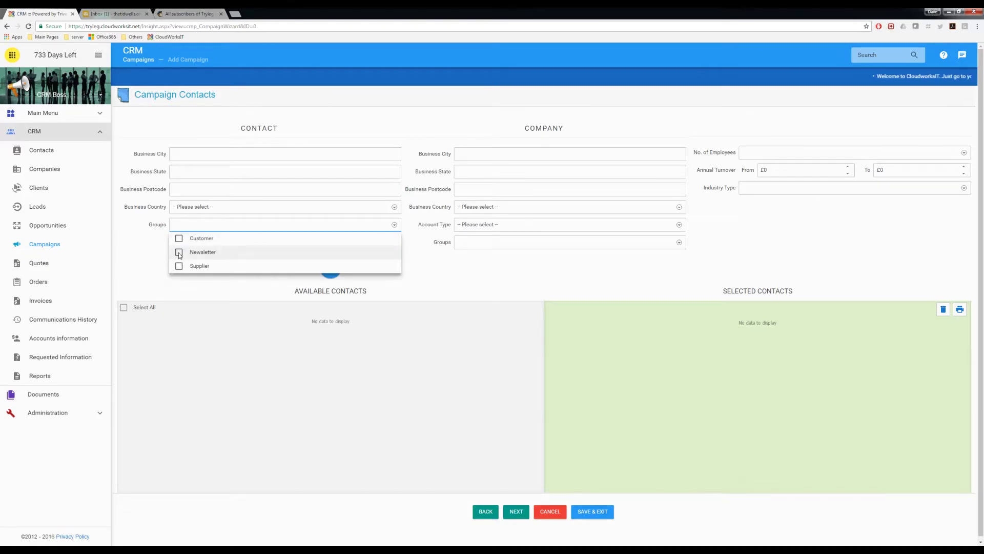
left_click(43, 152)
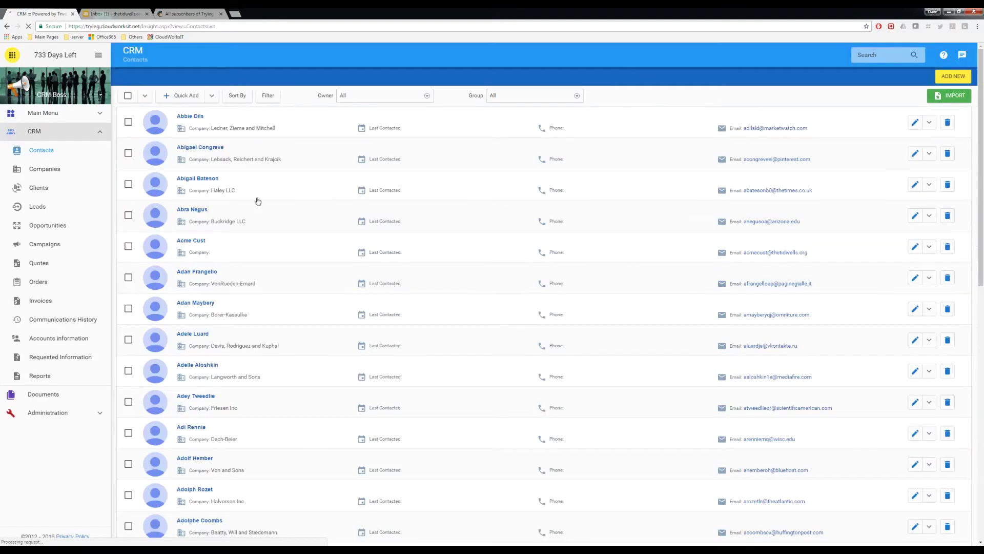
Search the contacts for the test subscriber by first name and open their record
left_click(915, 52)
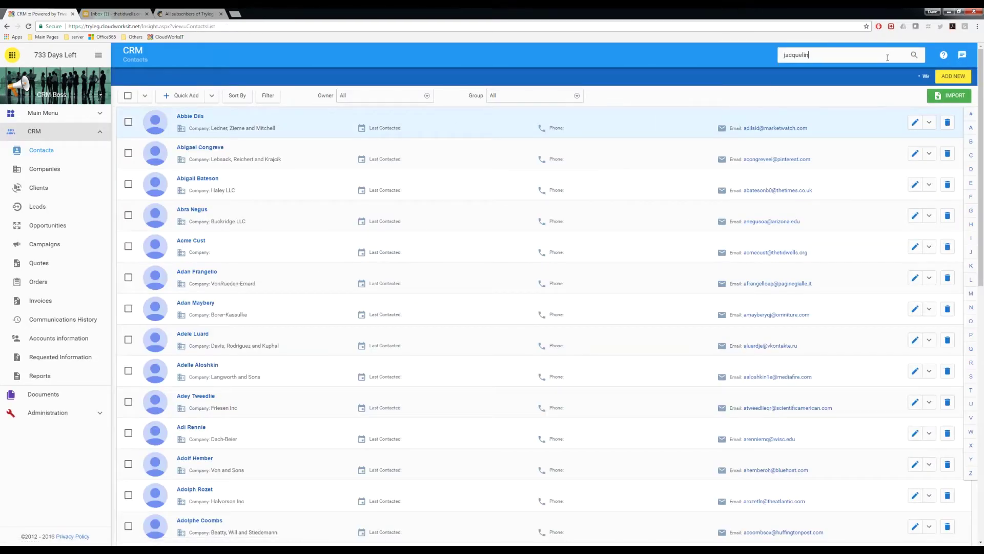
type("jacquelin")
key("Return")
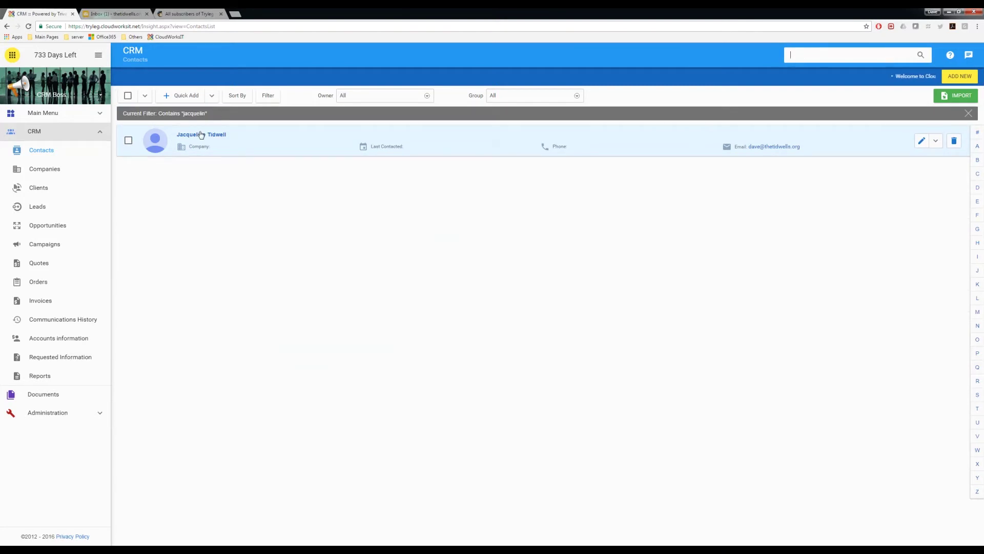
left_click(202, 134)
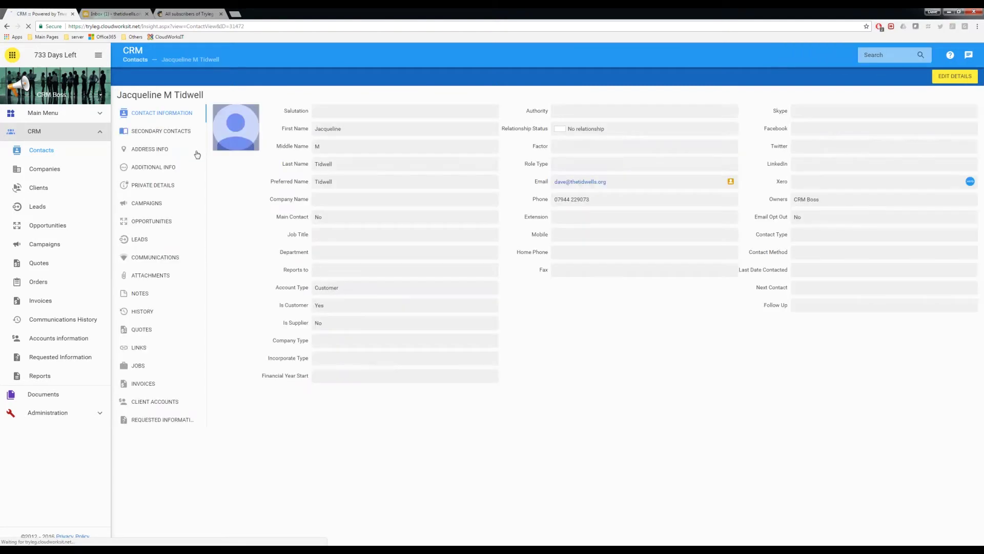
left_click(953, 78)
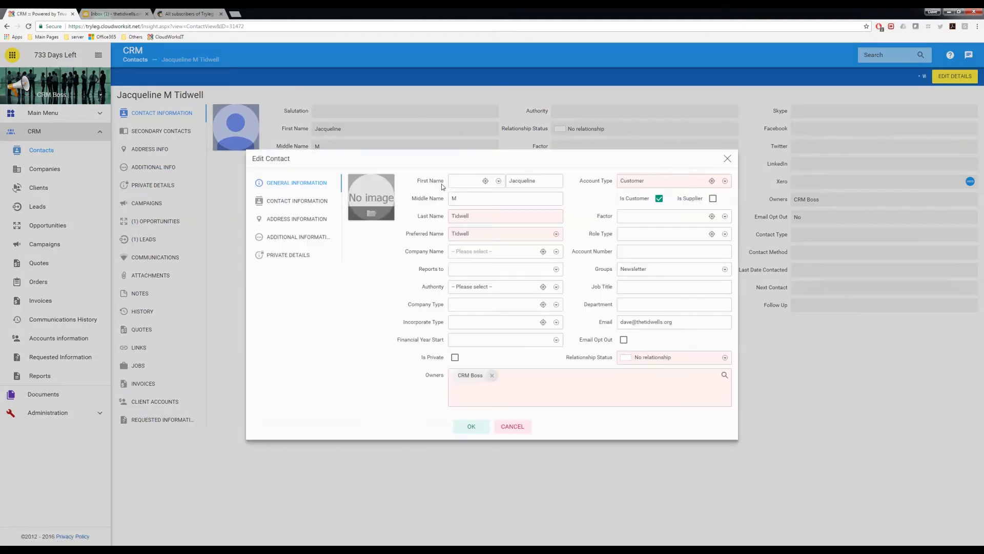
left_click(725, 270)
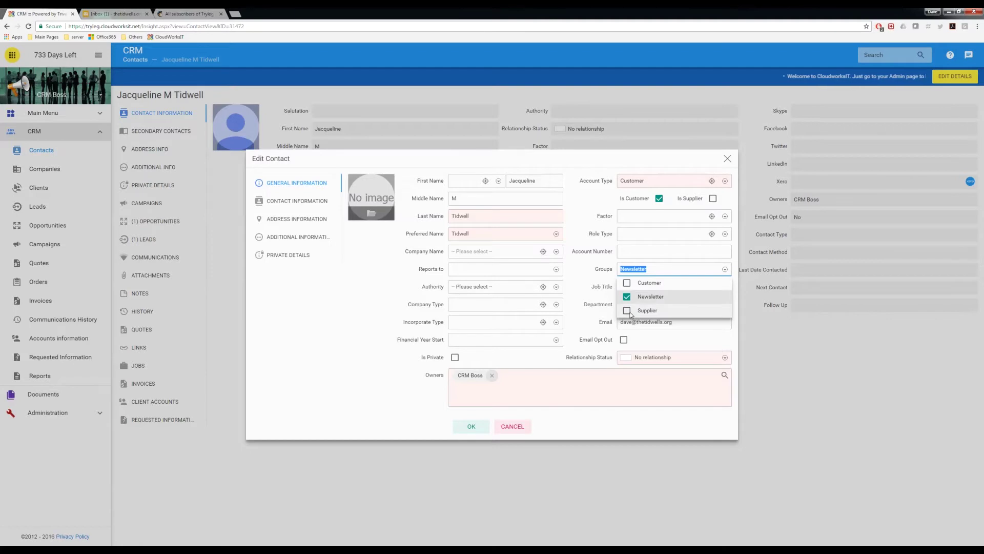
left_click(634, 284)
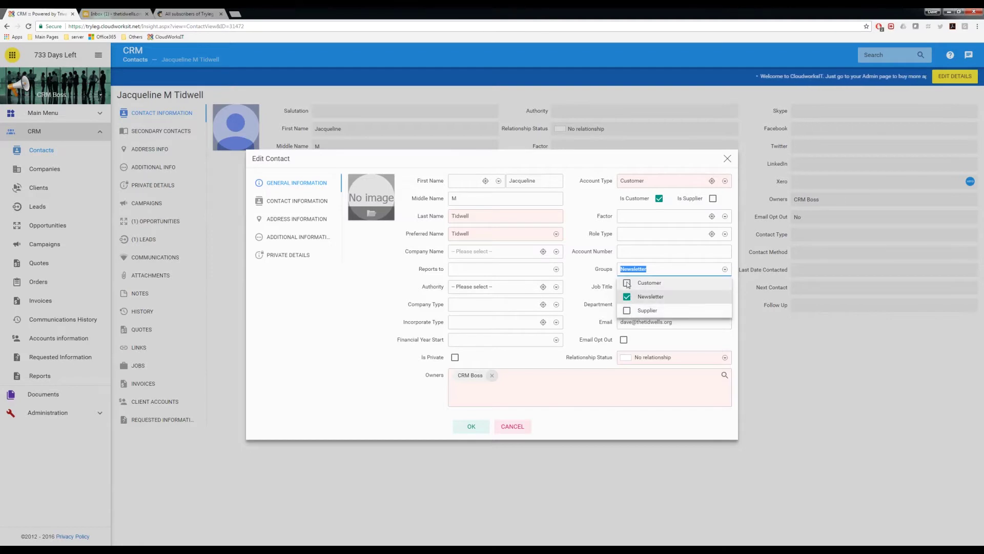
left_click(628, 285)
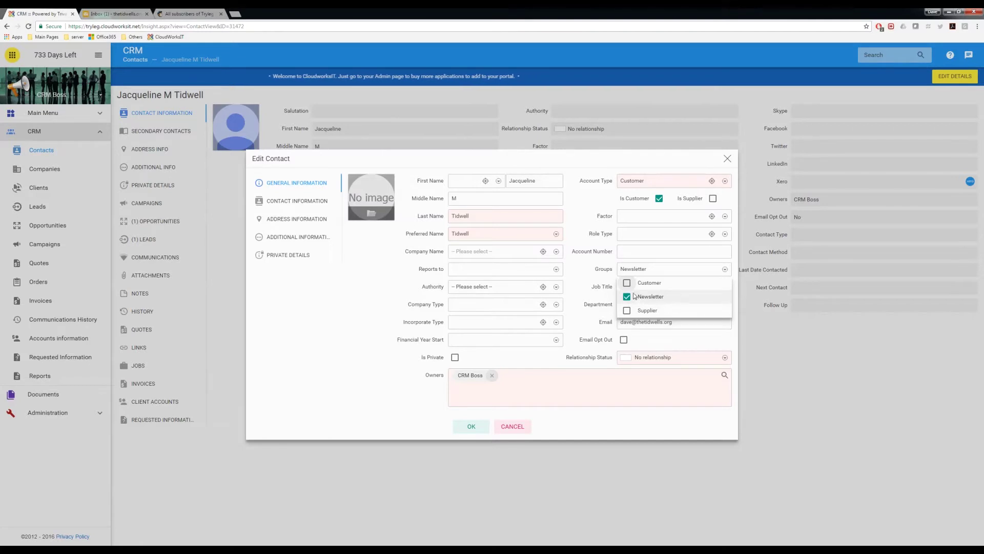
left_click(589, 271)
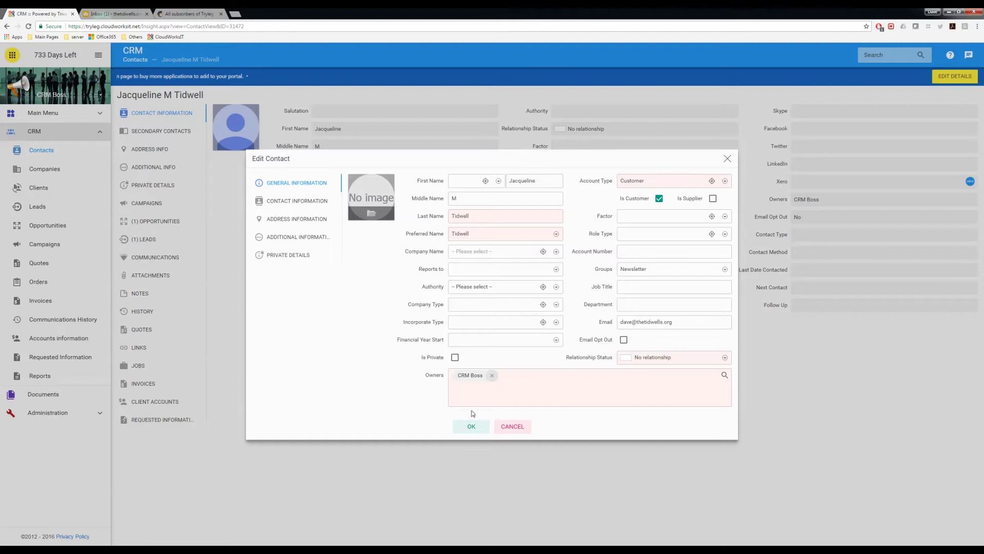
left_click(511, 426)
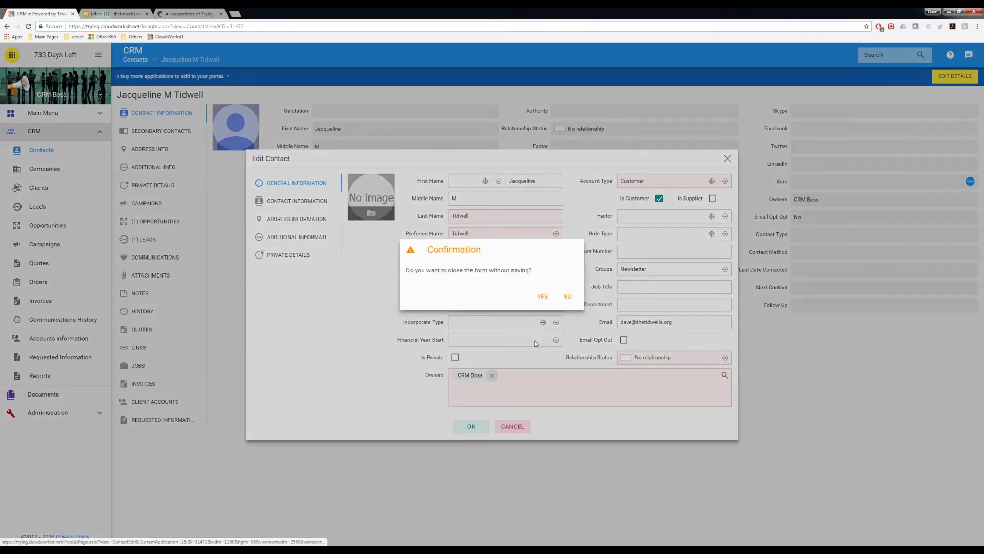
left_click(542, 297)
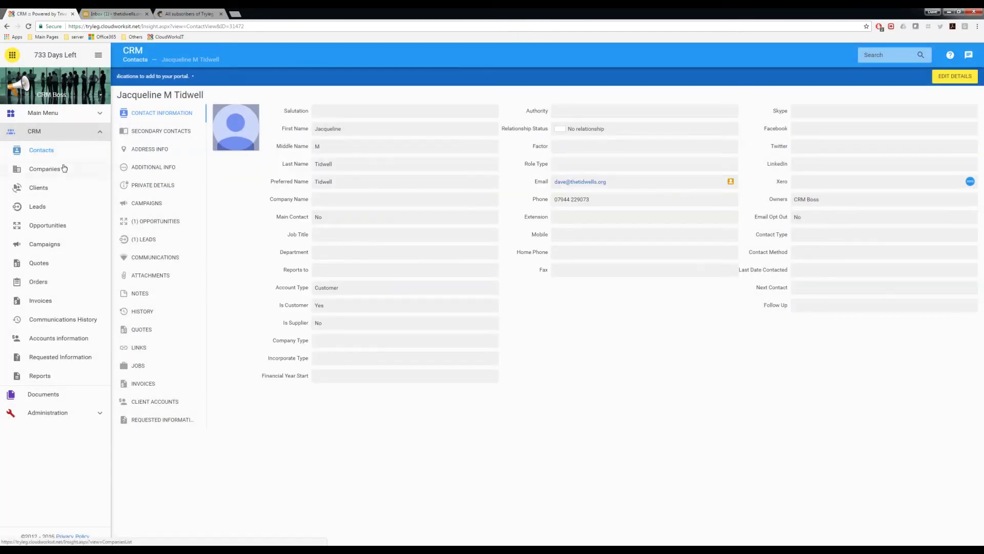
Open the Newsletter Update campaign's edit form from the Campaigns list
left_click(45, 244)
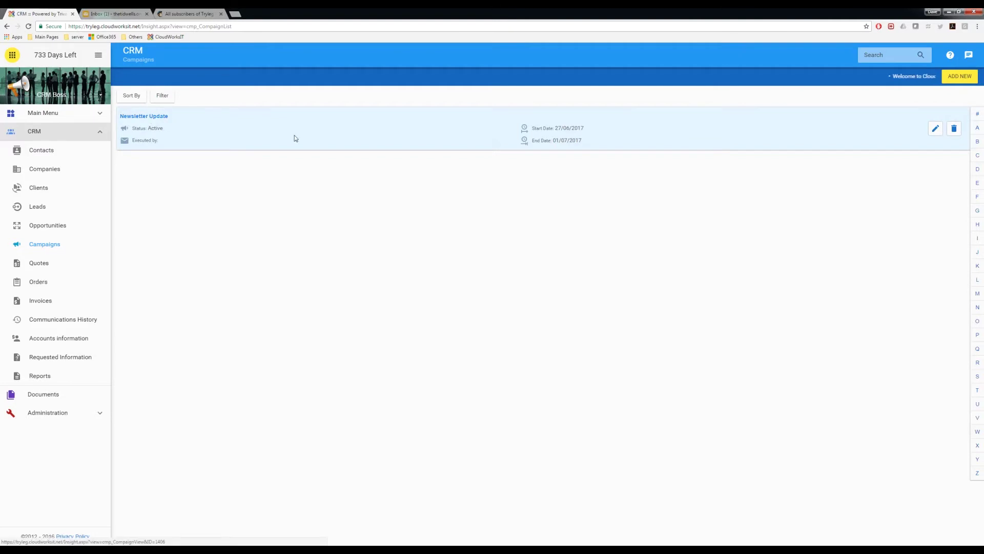
left_click(935, 130)
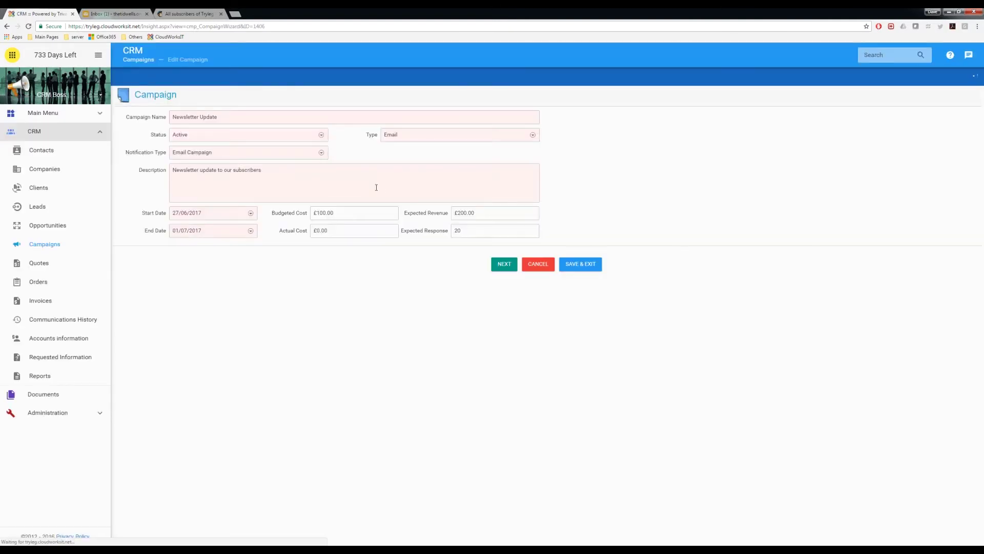
Filter the campaign's available contacts to the Newsletter group and select the second listed contact
left_click(504, 264)
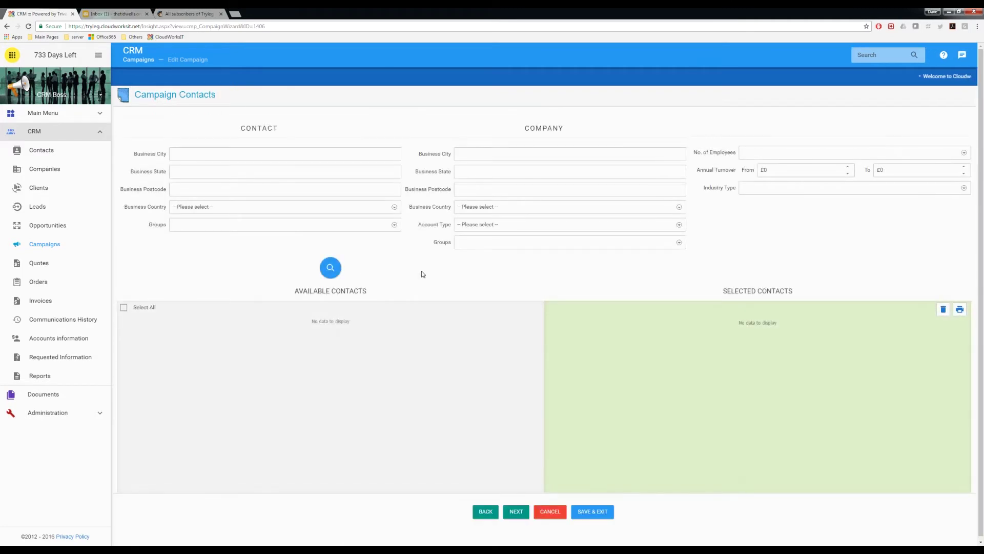
left_click(395, 226)
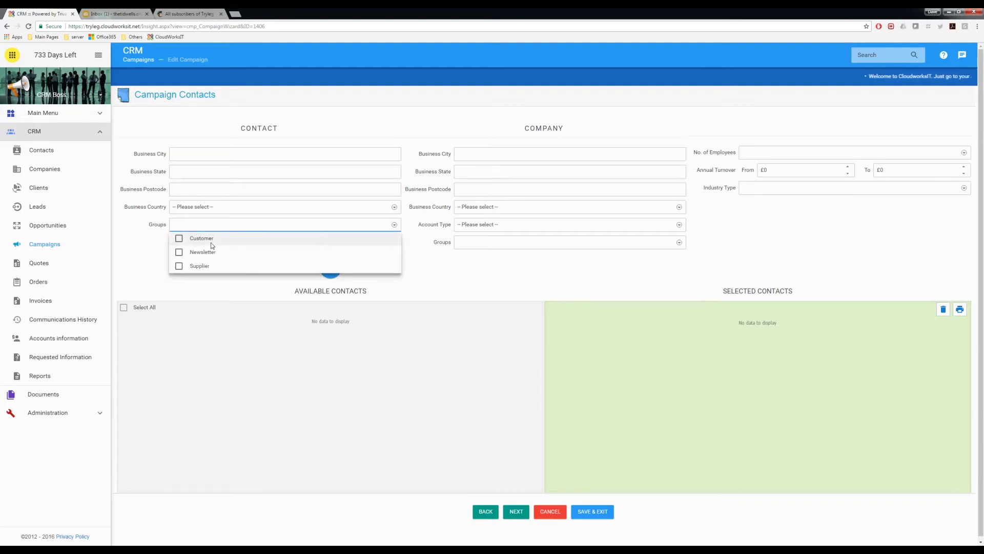
left_click(188, 254)
left_click(426, 270)
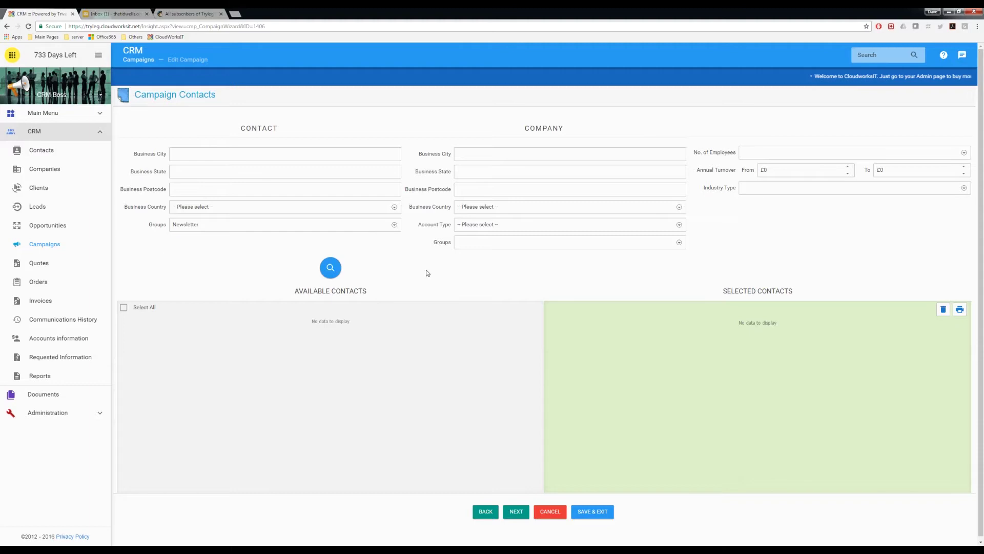
left_click(330, 270)
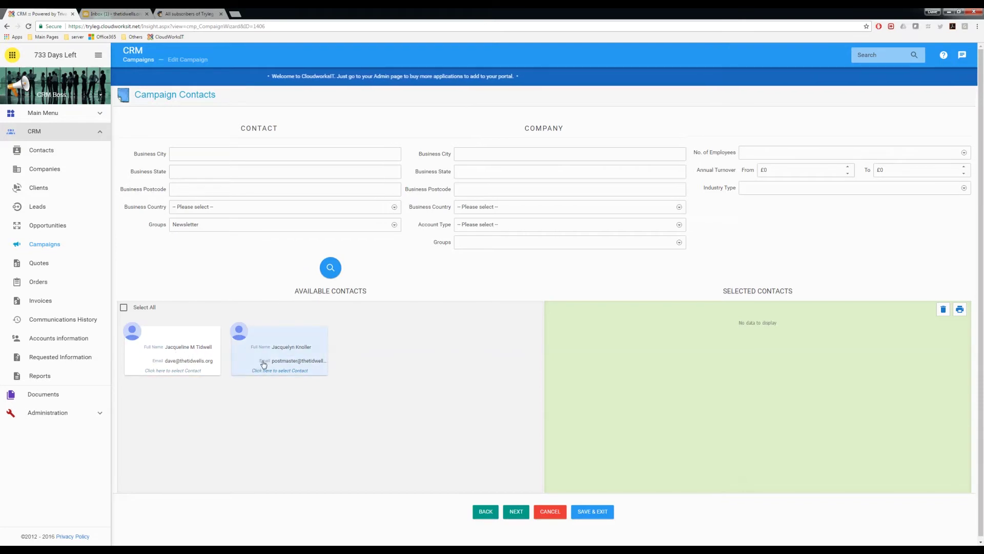
left_click(290, 358)
Add the remaining Newsletter contact to Selected Contacts
left_click(190, 354)
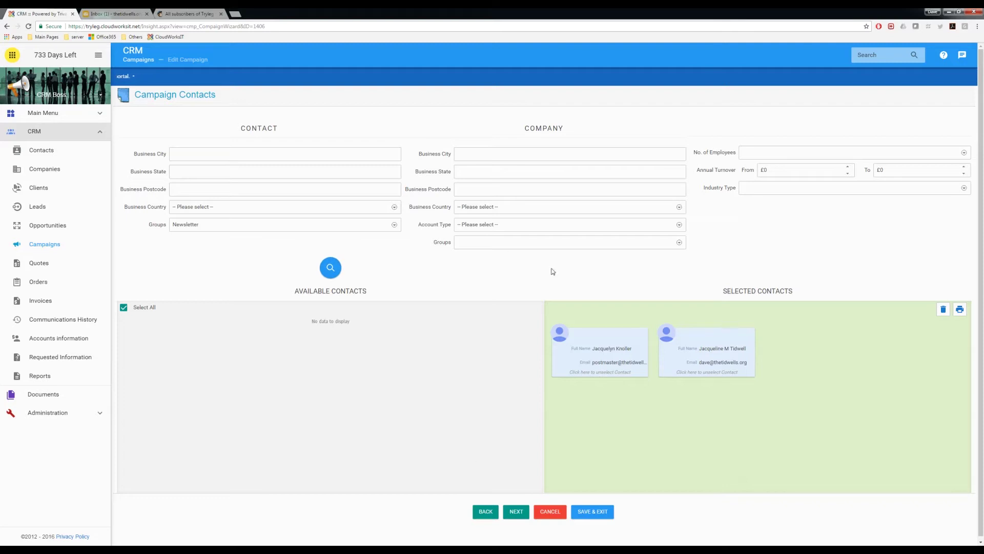
Advance to the message template step addressed to both Newsletter contacts
left_click(515, 510)
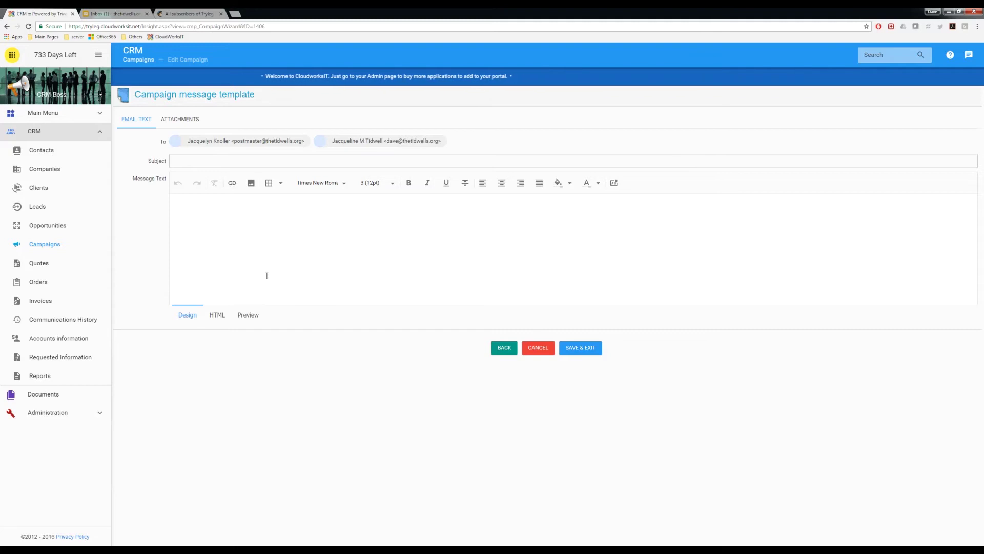
Set the subject to 'Newsletter Update', start the body with 'Dear', and show the placeholder list
left_click(208, 160)
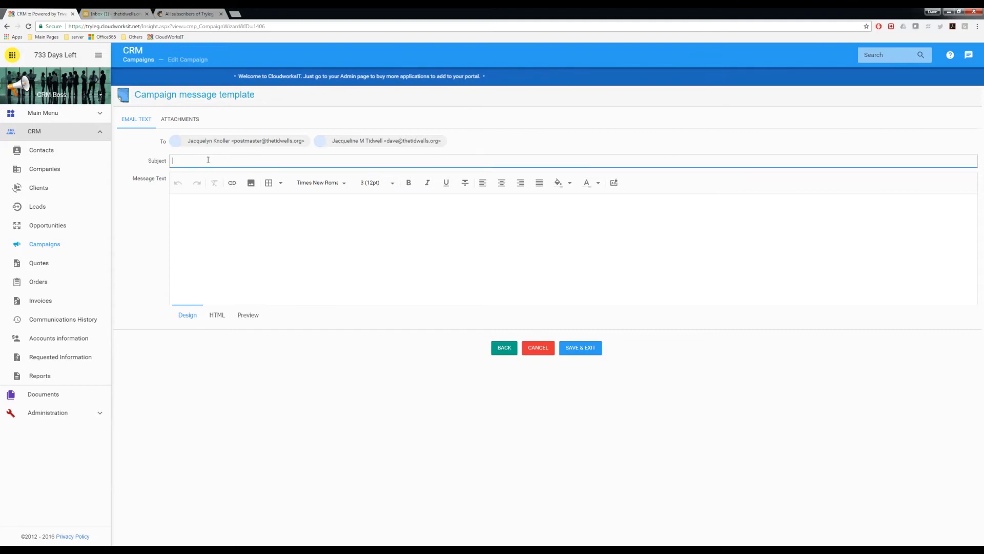
type("Newsletter Update")
left_click(220, 222)
type("Dear")
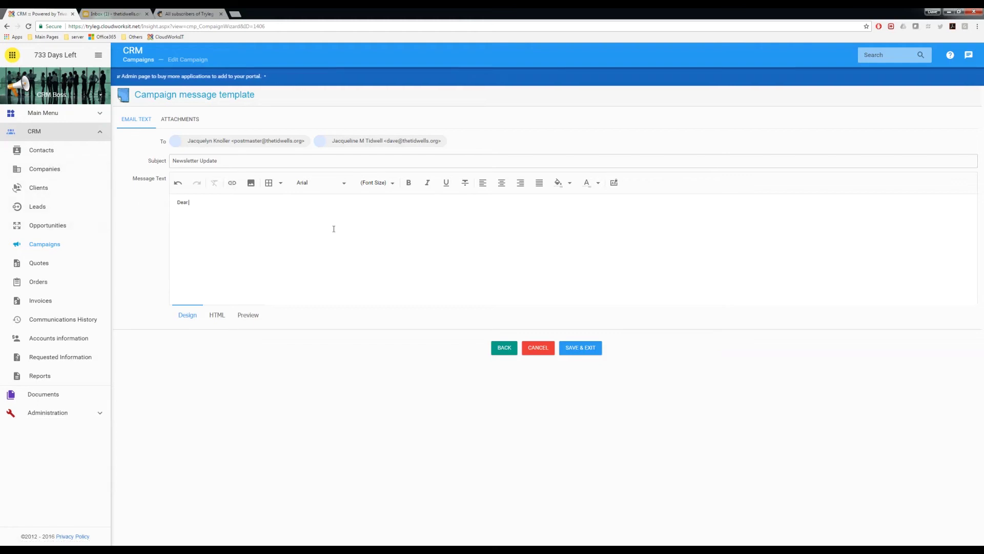
left_click(613, 183)
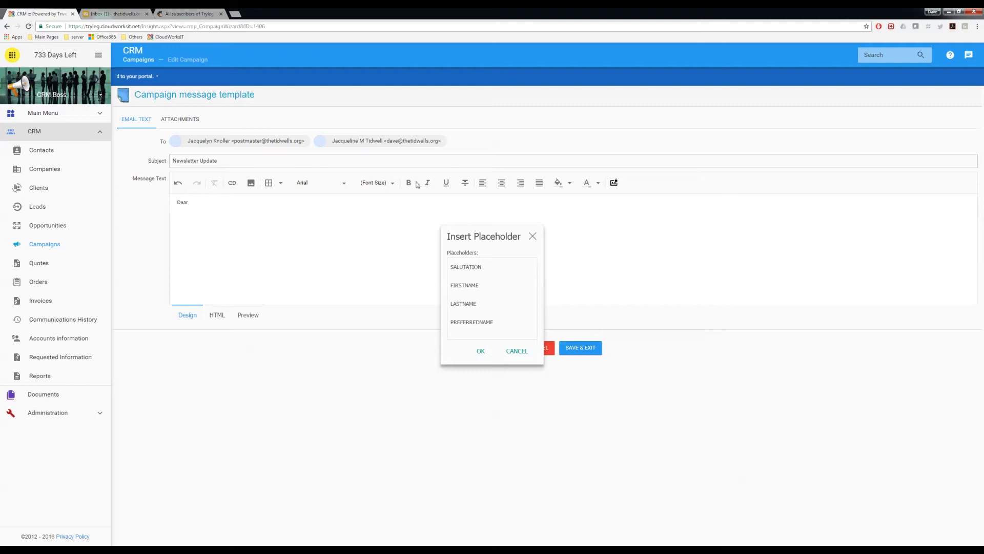
Insert the SALUTATION and LASTNAME placeholders after 'Dear' in the greeting
left_click(472, 267)
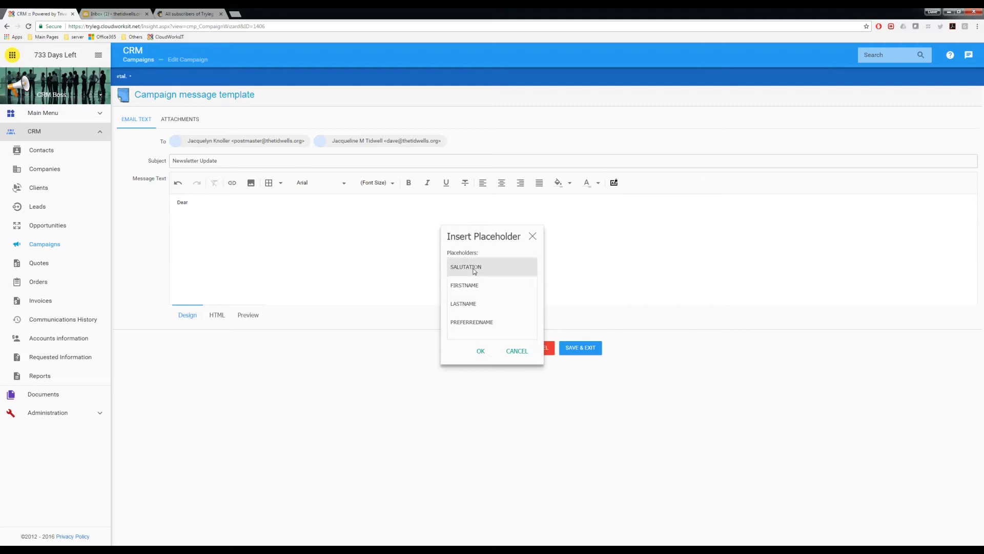
left_click(482, 352)
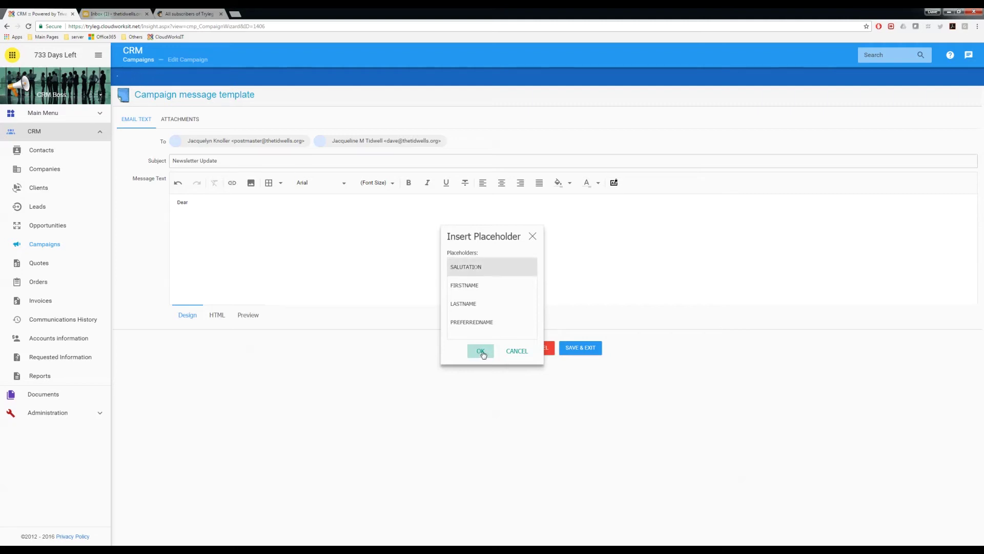
left_click(236, 202)
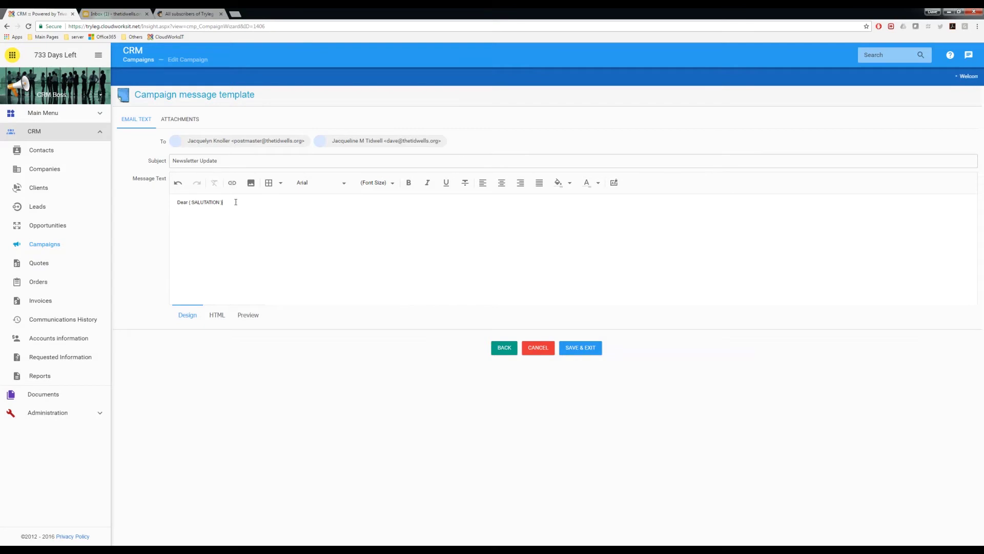
left_click(614, 183)
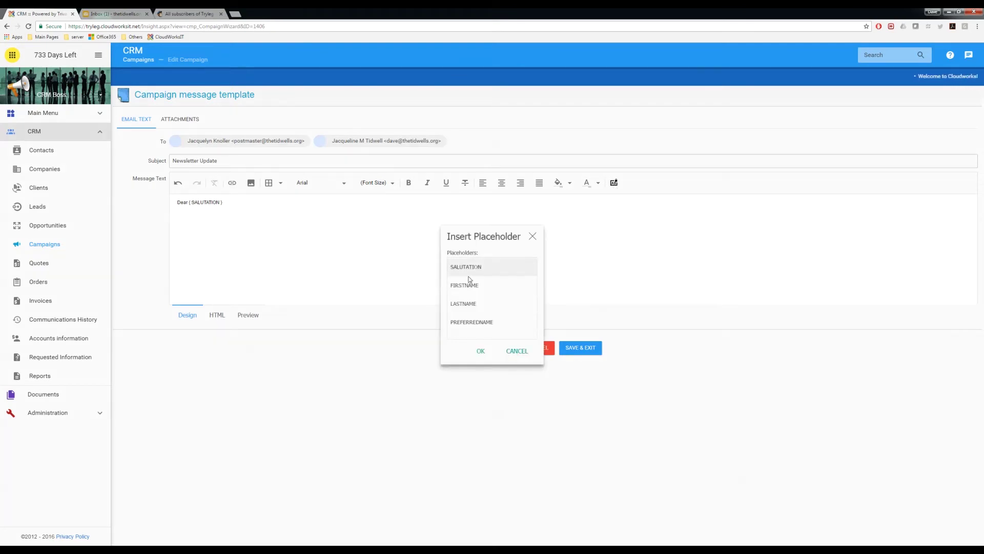
left_click(466, 306)
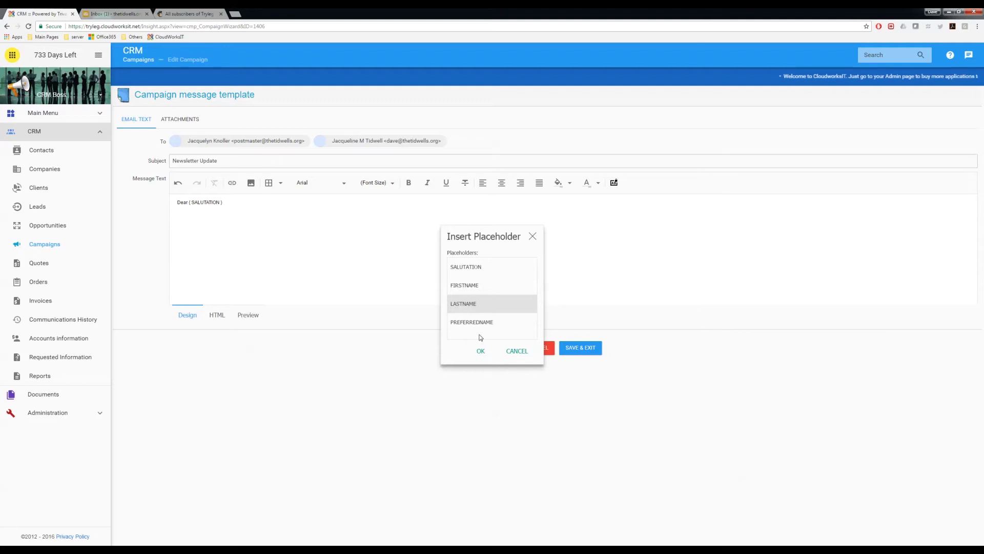
left_click(480, 350)
End the greeting with a comma and add a 'Your content goes here' line below
left_click(272, 201)
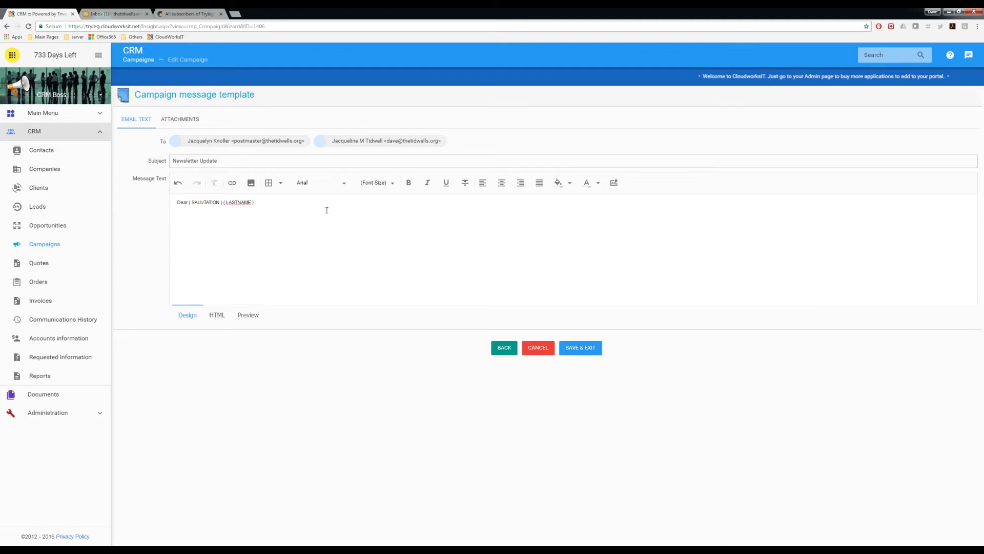
type(",")
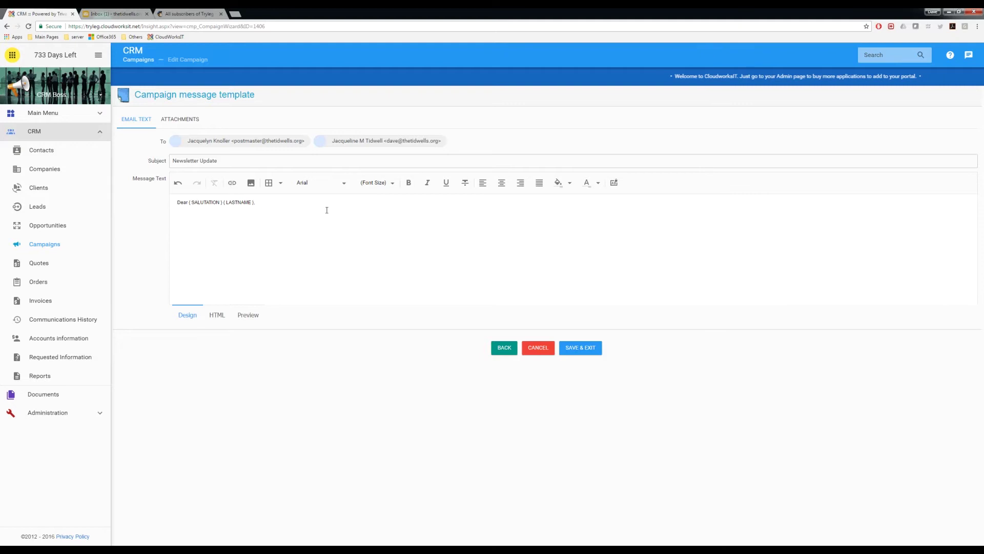
key("Return")
type("Your content goes here")
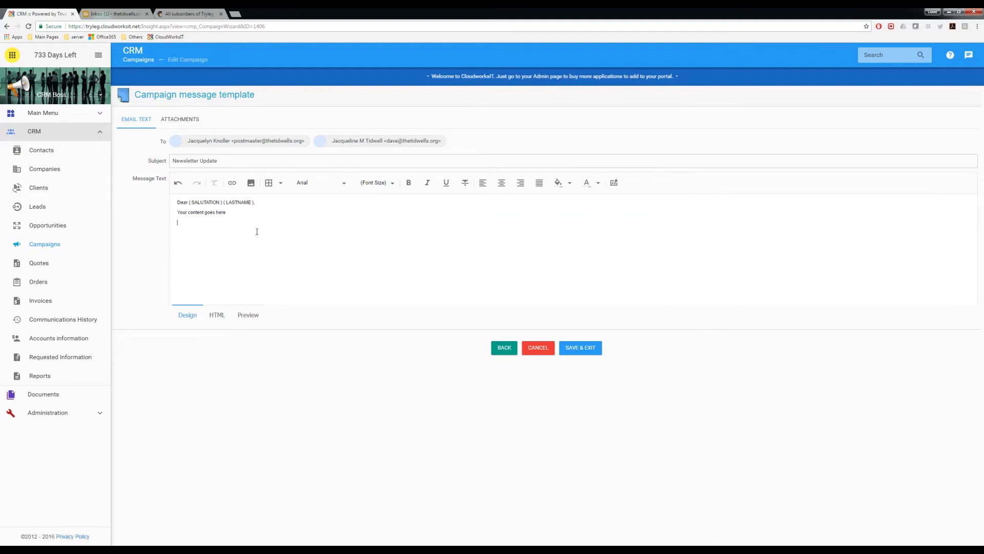
Insert the bosch_boiler_themocouple image file into the message body
left_click(250, 183)
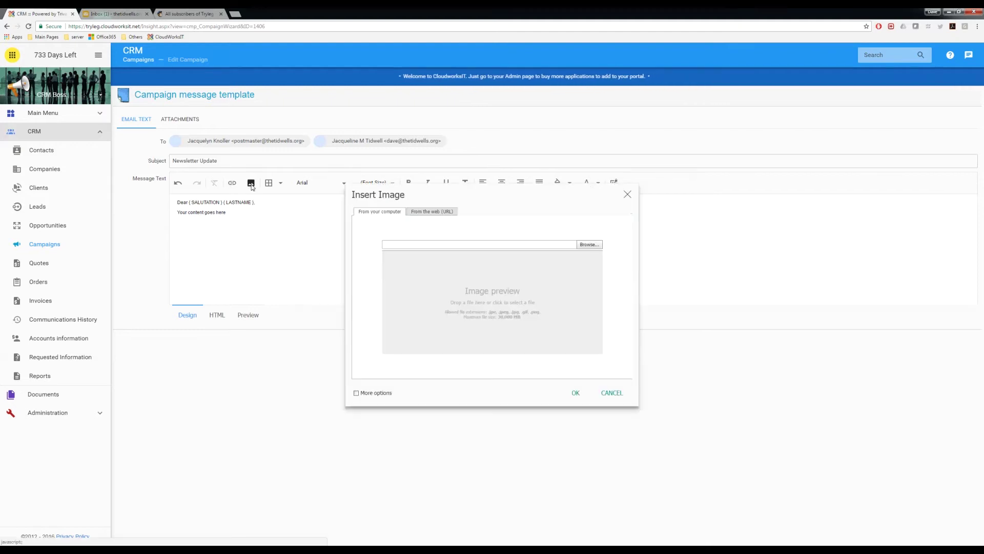
left_click(589, 244)
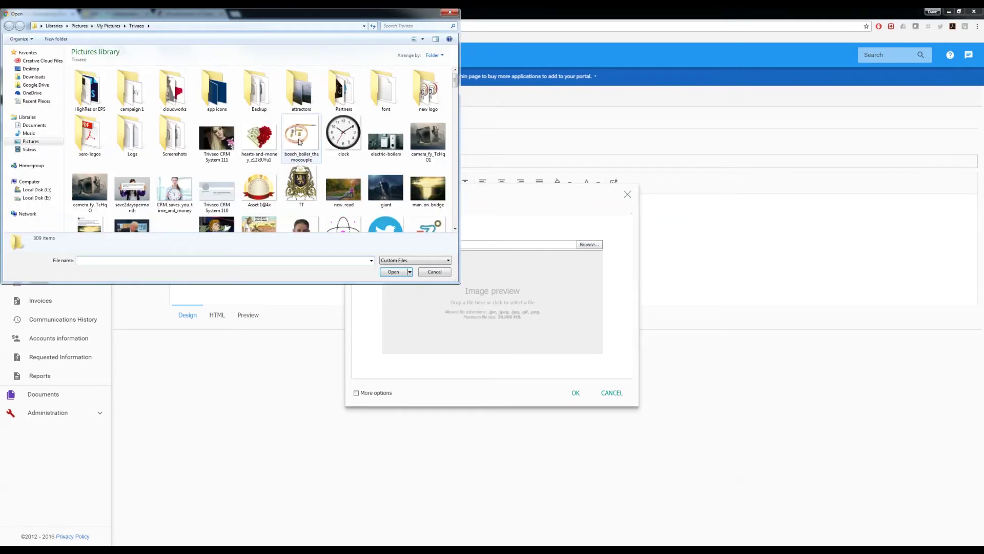
left_click(297, 140)
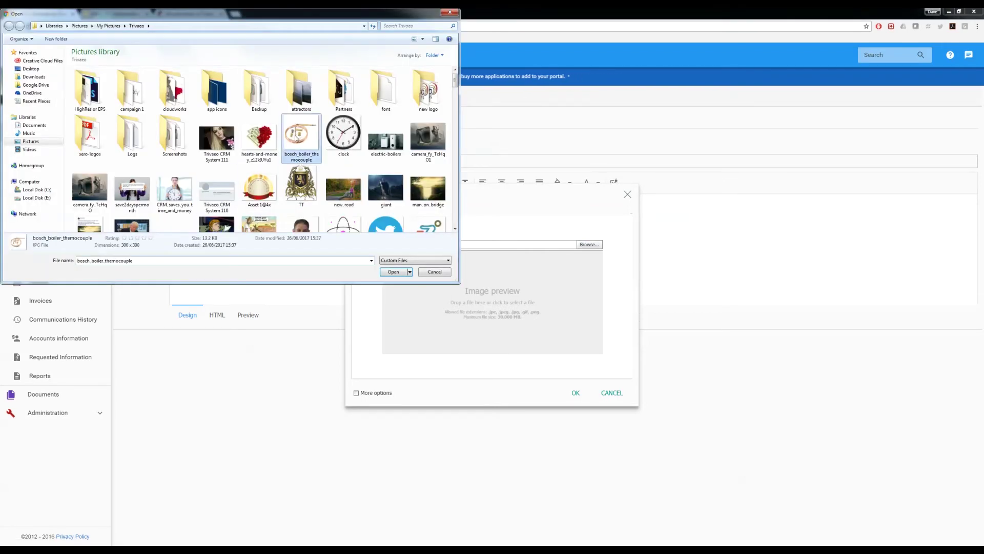
left_click(393, 272)
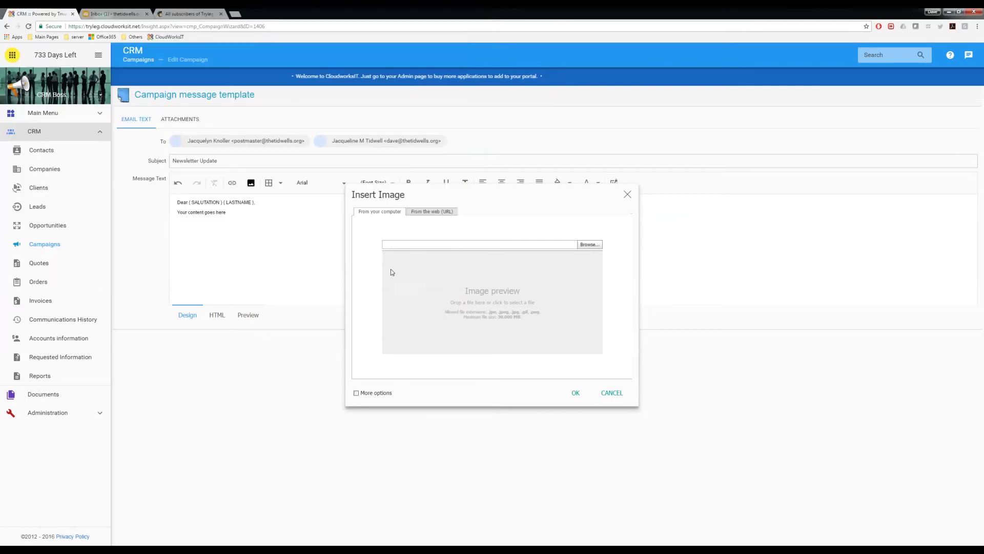
left_click(573, 392)
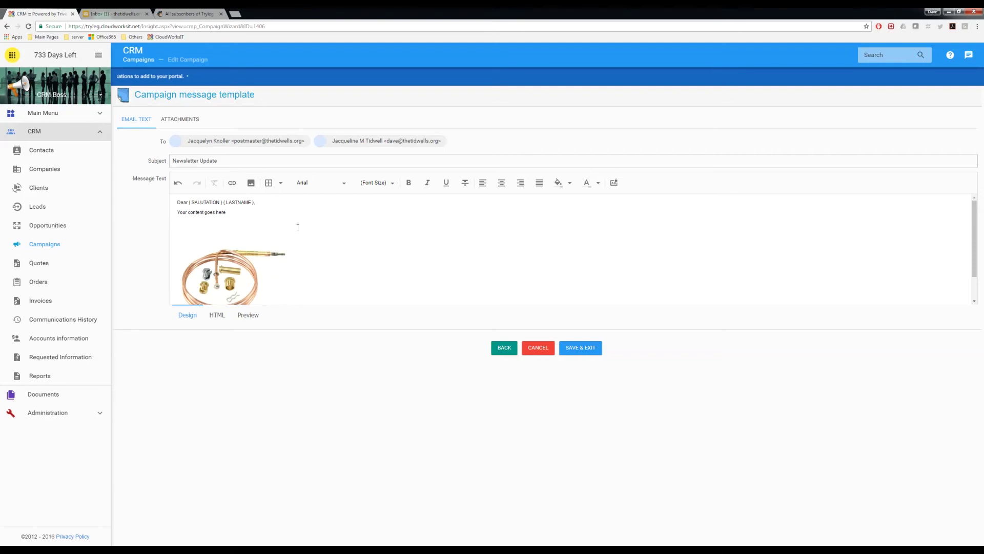
Save the message template and return to the Campaigns list
left_click(584, 348)
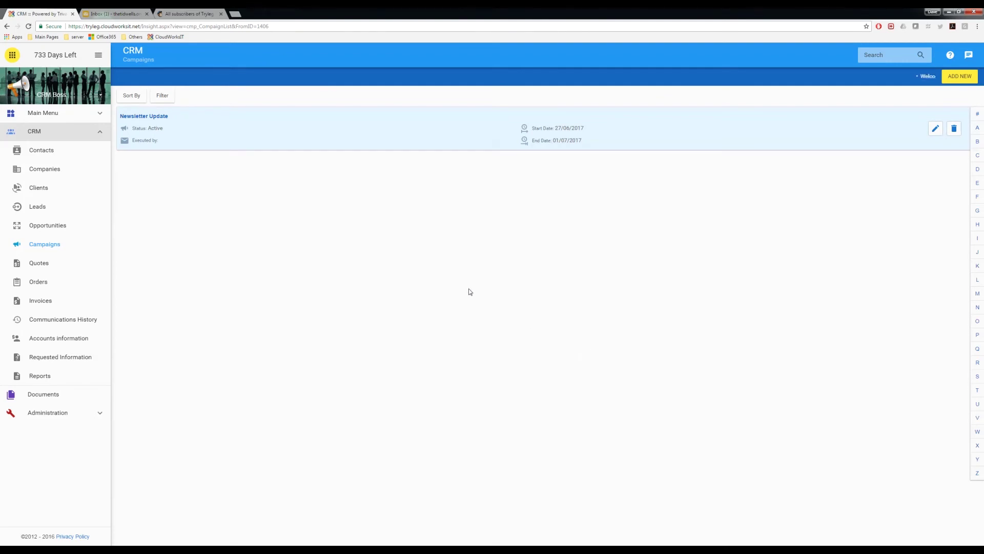
Open the Newsletter Update campaign record and show its two recipient contacts
left_click(156, 118)
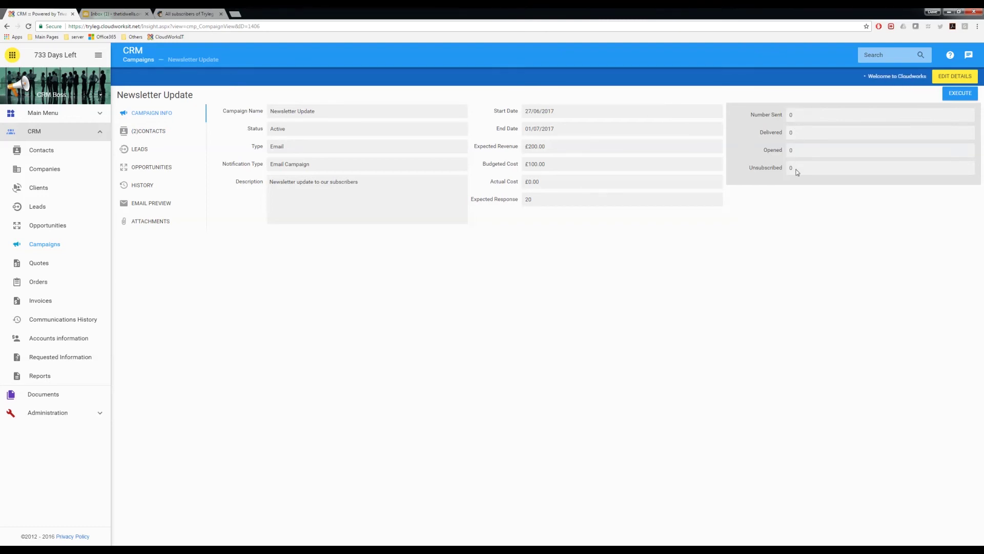
left_click(152, 135)
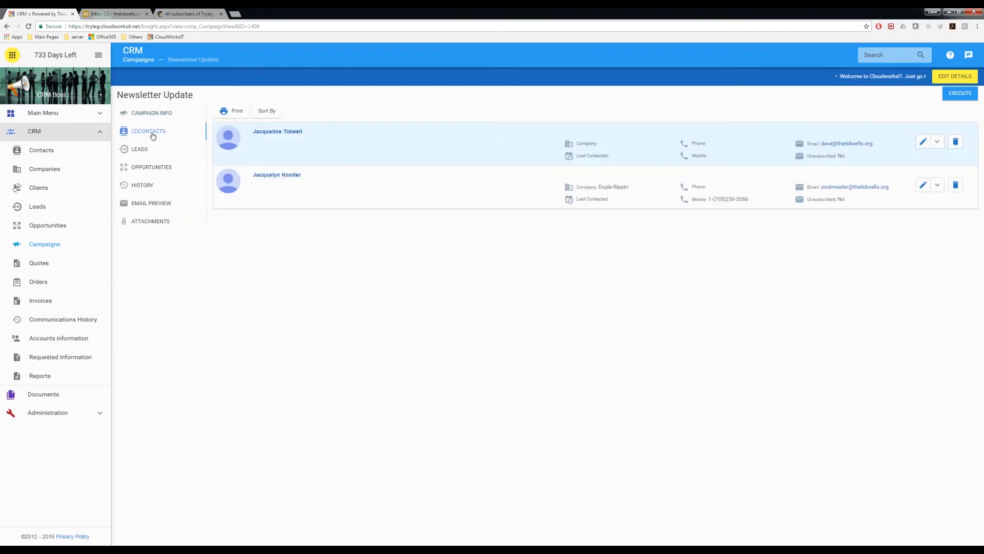
Check the first contact's Campaigns tab and follow its link back to Newsletter Update
left_click(271, 133)
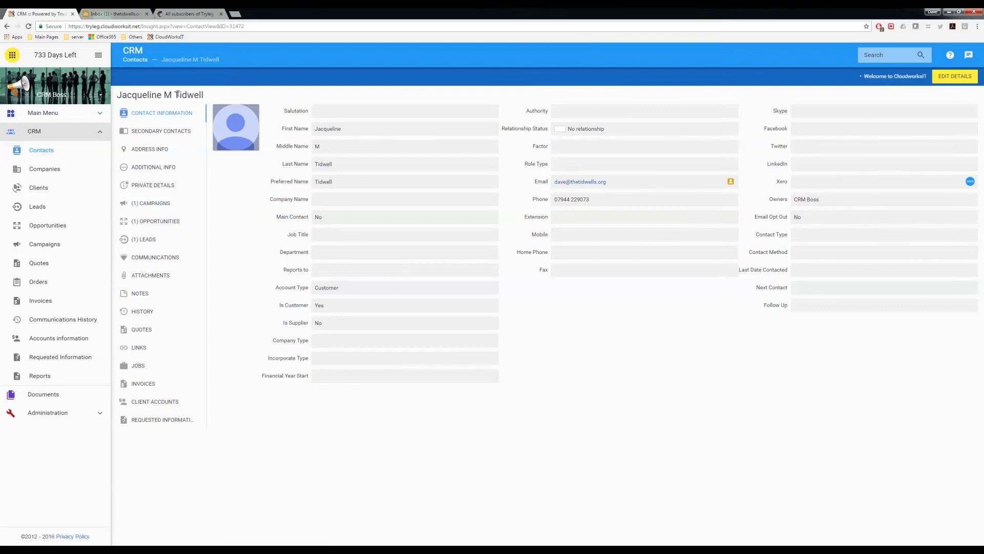
left_click(151, 204)
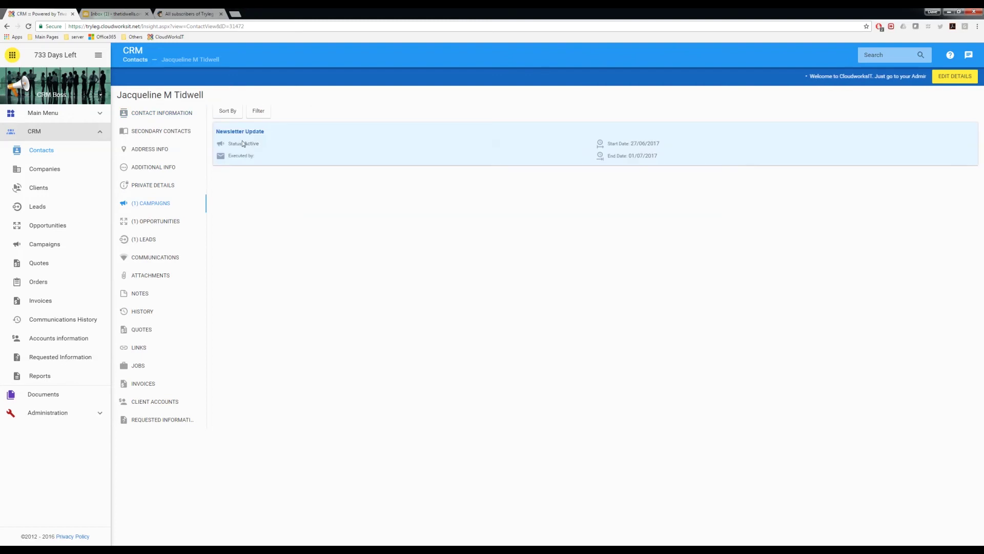
left_click(239, 133)
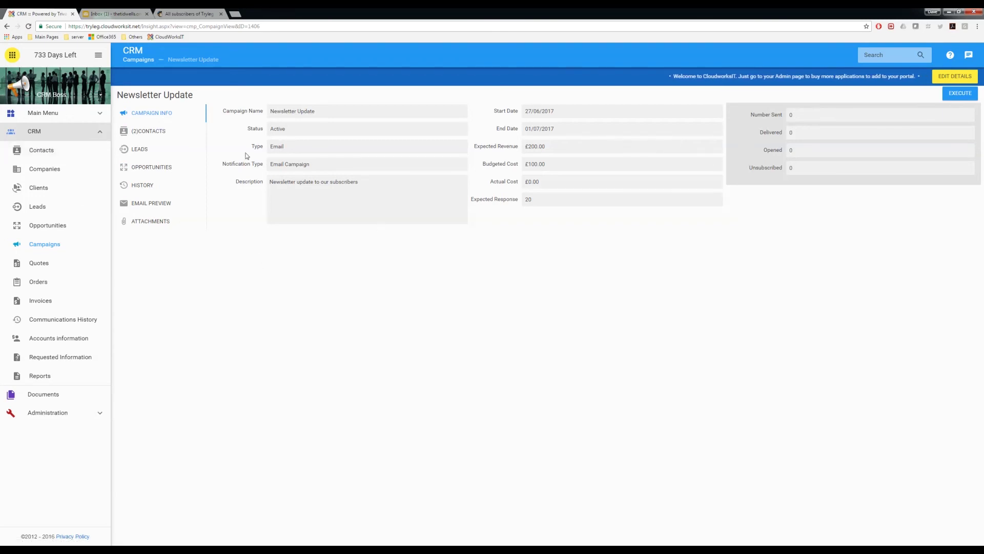
Look through the campaign's Contacts, Leads, Opportunities and History, ending on the email preview
left_click(144, 133)
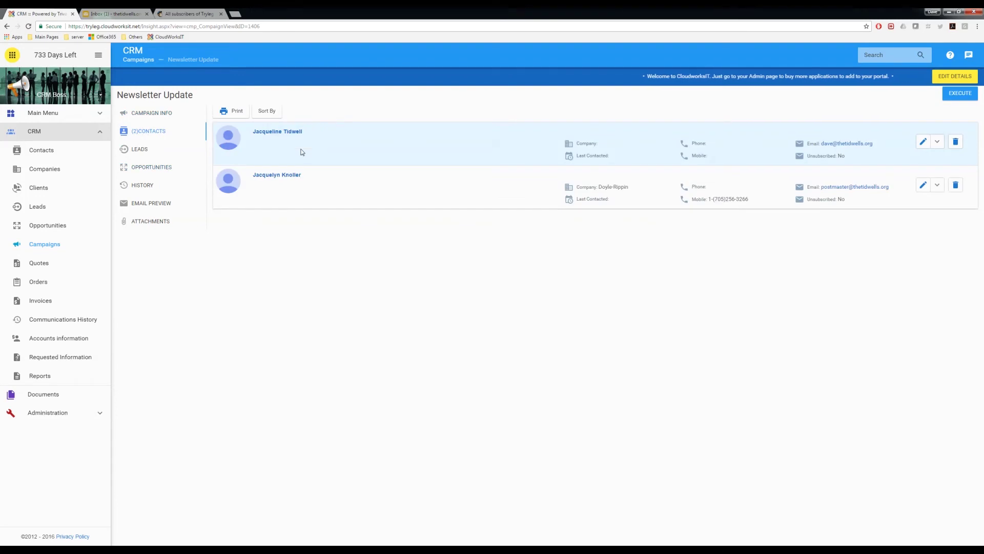
left_click(141, 151)
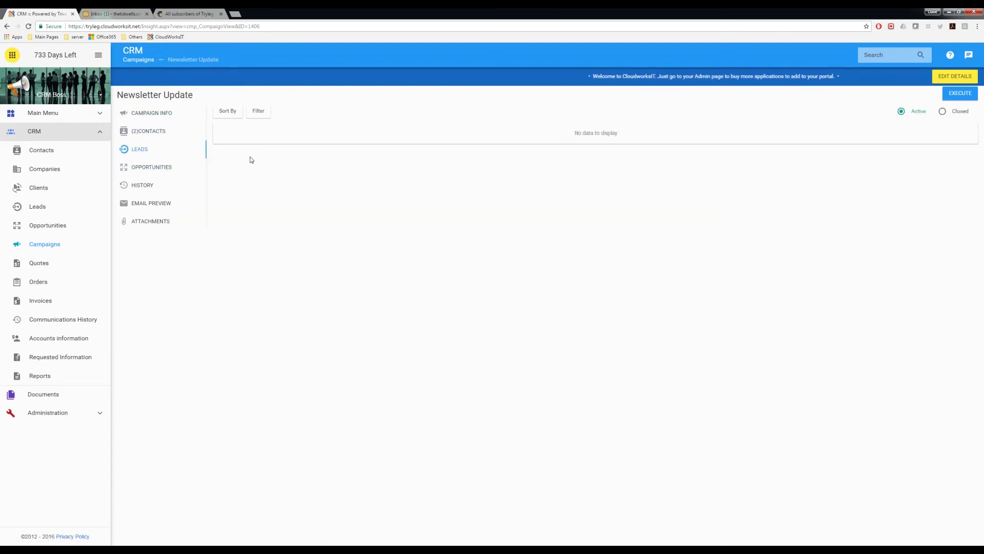
left_click(147, 169)
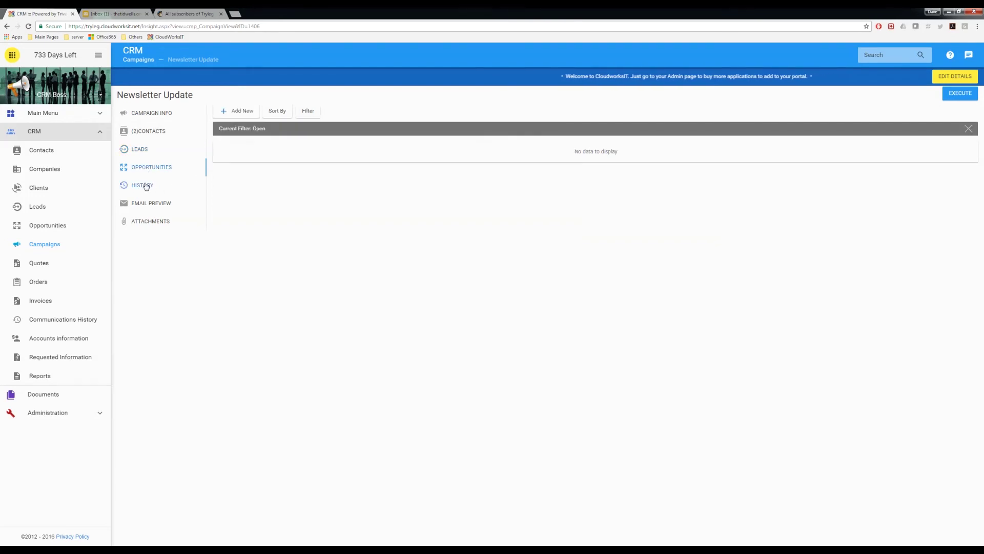
left_click(146, 186)
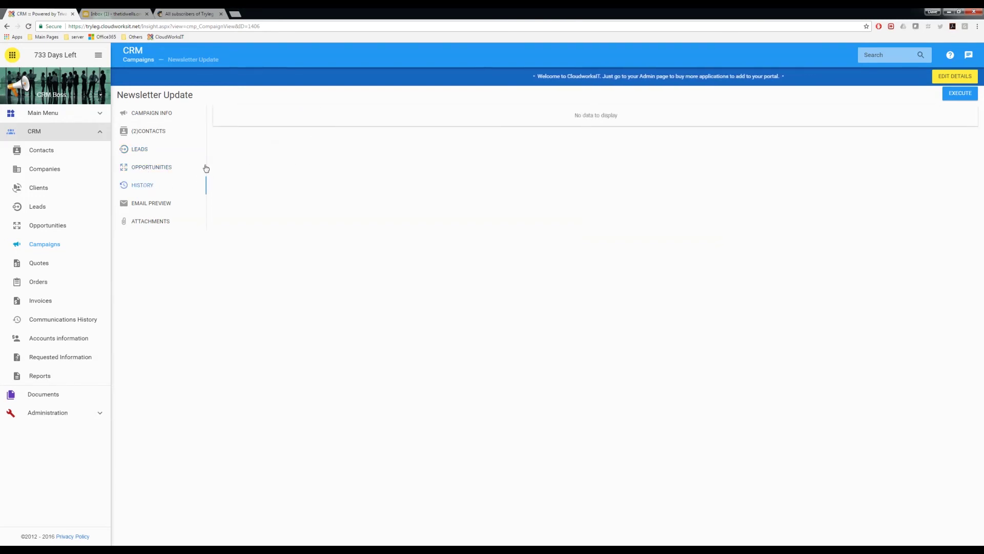
left_click(146, 205)
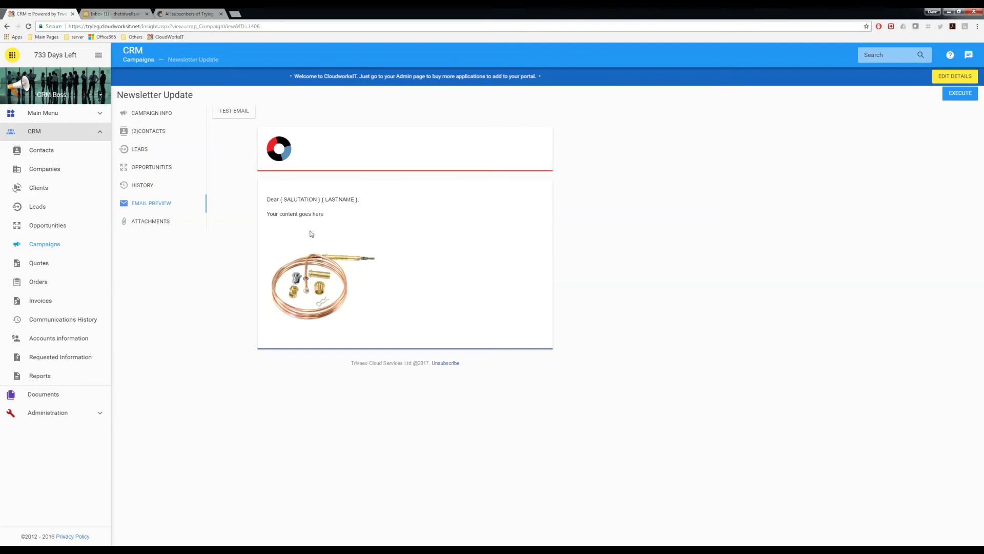
Send a test of the Newsletter Update email to the contact's e-mail address
left_click(233, 111)
left_click(460, 293)
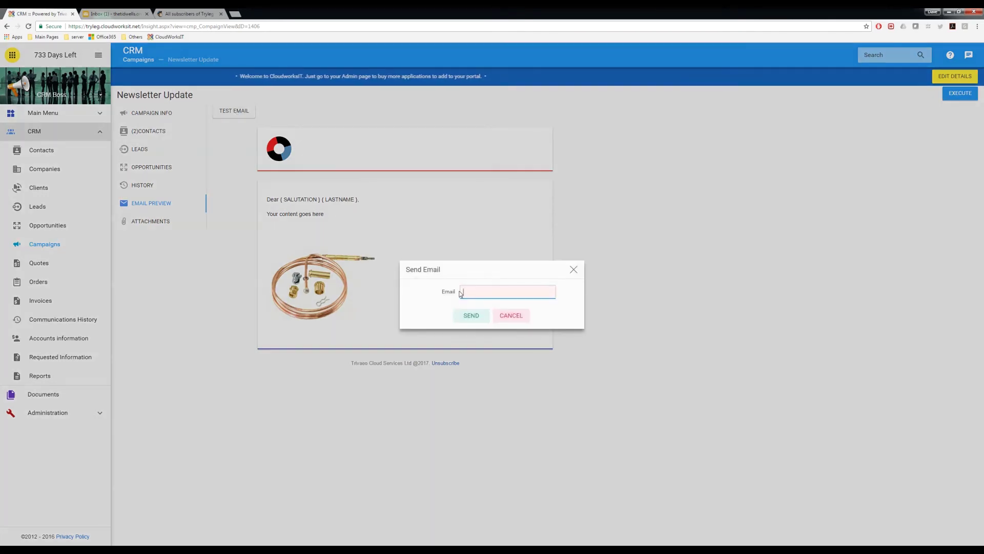
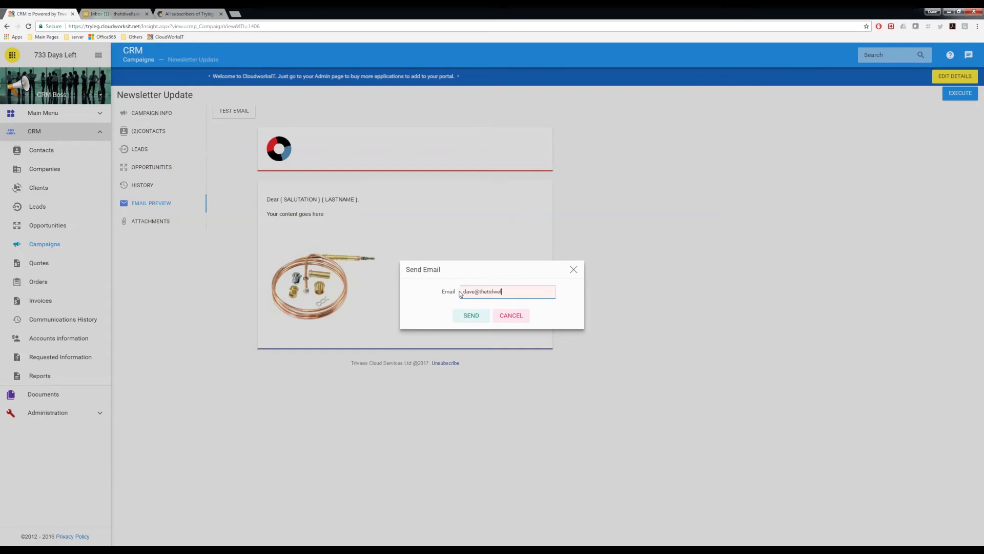
left_click(467, 316)
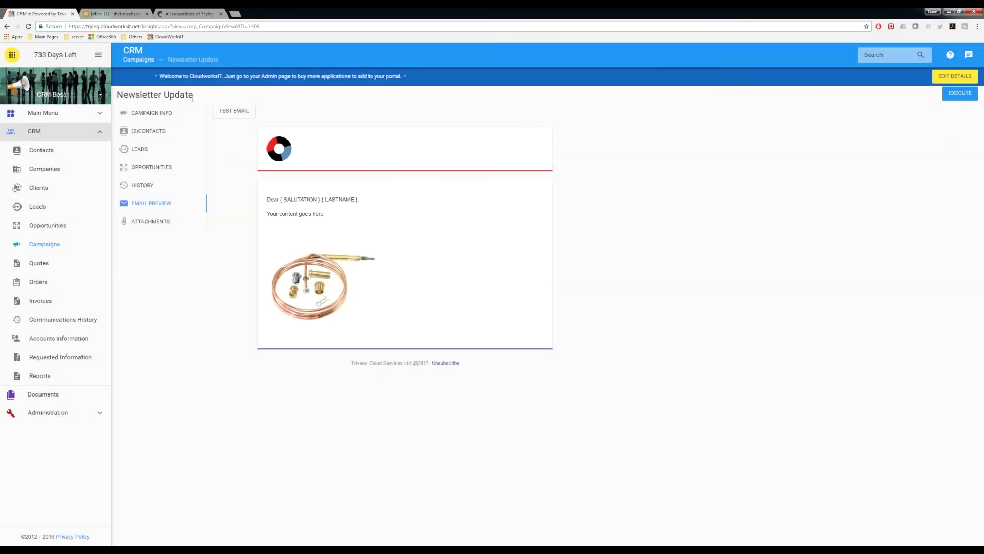
left_click(133, 15)
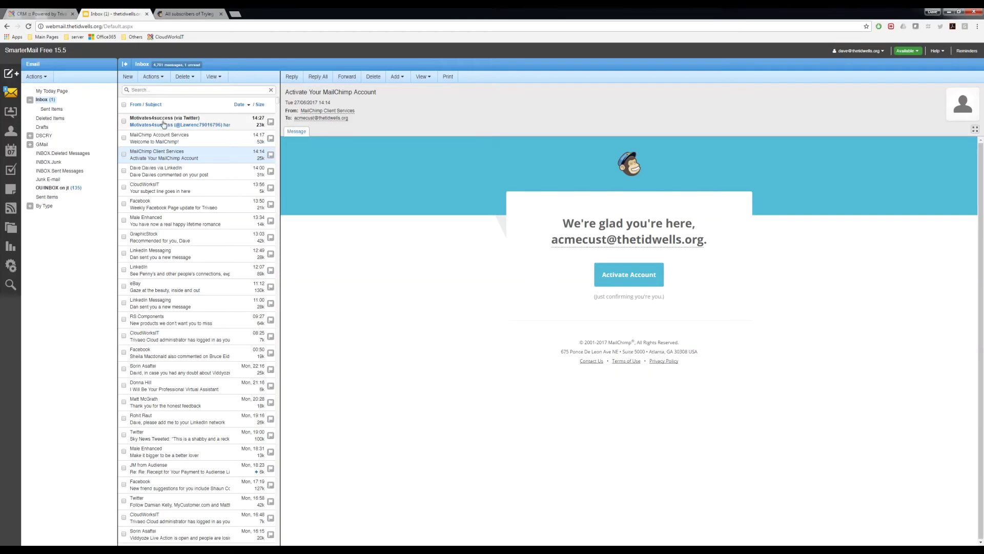
Check Sent Items and the Welcome to MailChimp message, then refresh the inbox for the newsletter
left_click(129, 124)
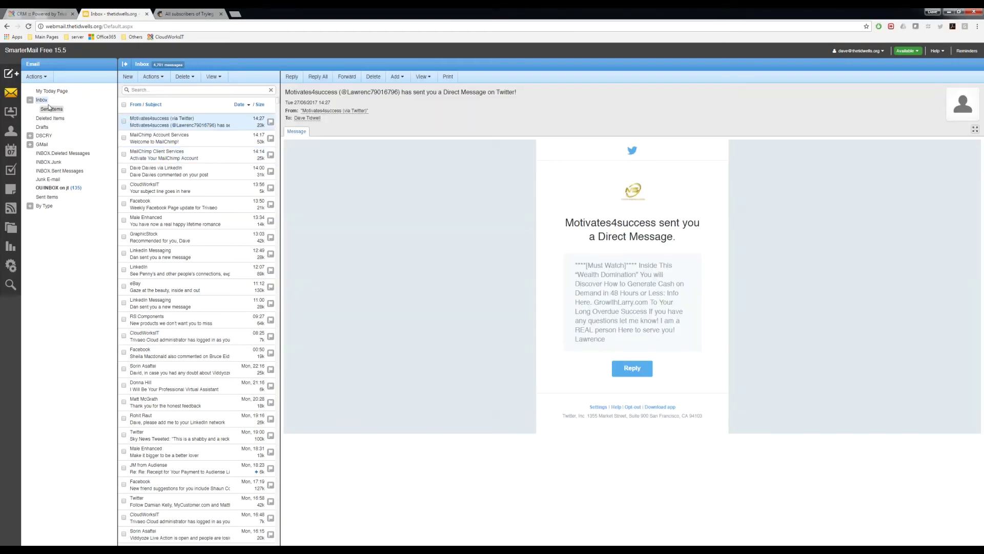
left_click(51, 109)
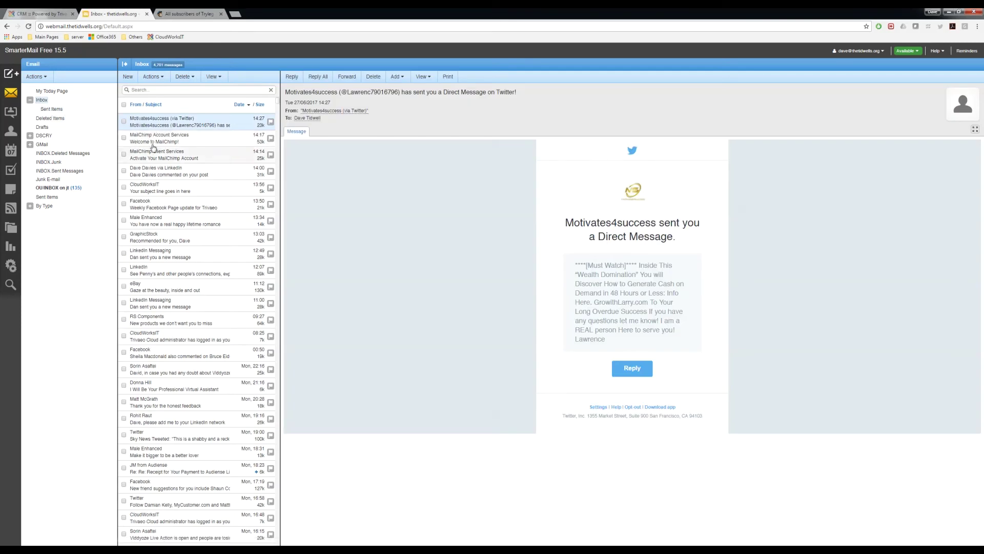
left_click(146, 138)
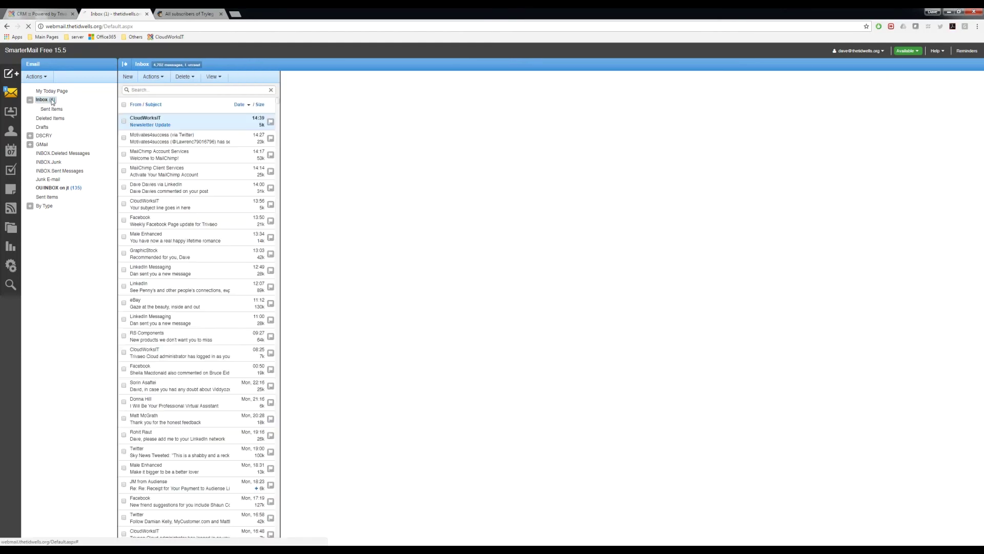
left_click(146, 123)
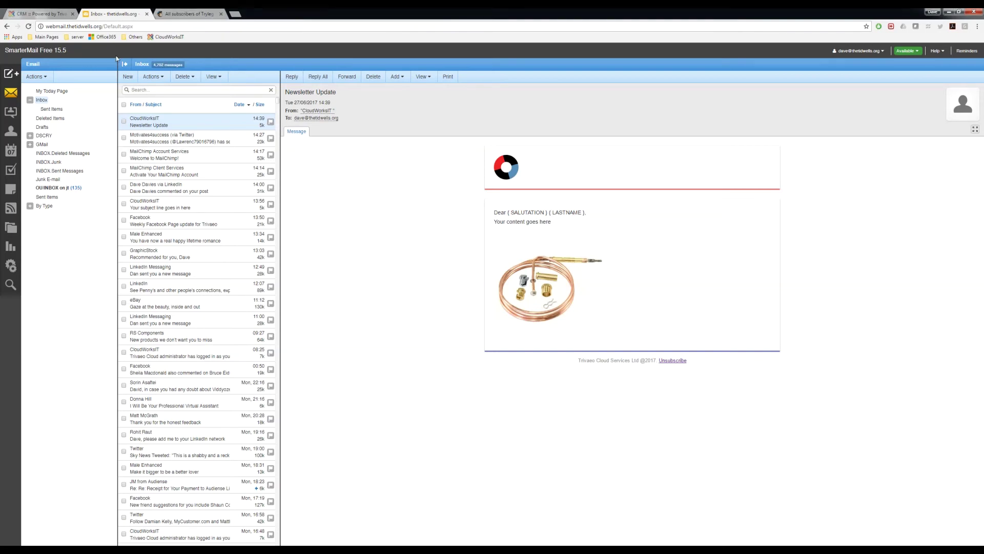
left_click(189, 13)
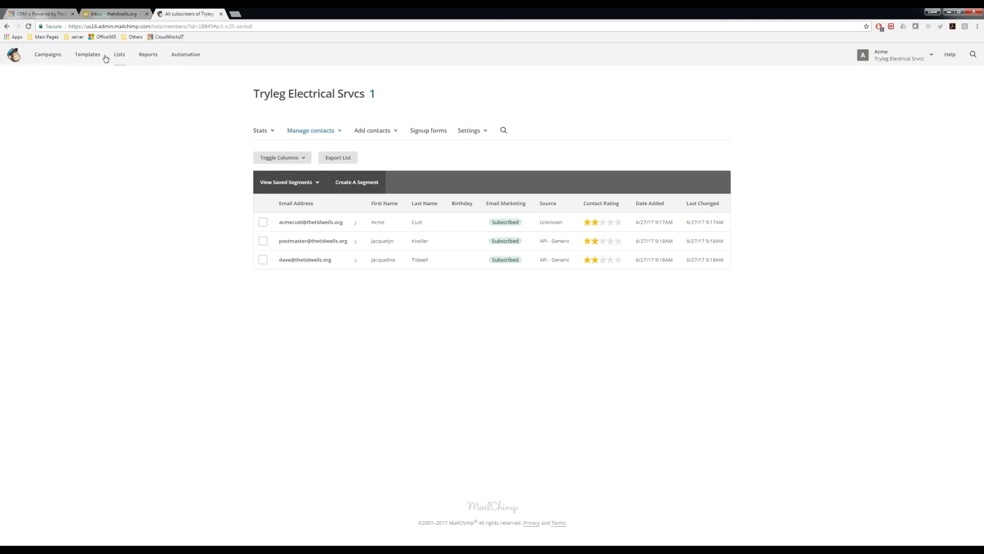
Reopen the Tryleg Electrical Srvcs list from Lists, confirming 3 subscribed contacts
left_click(311, 131)
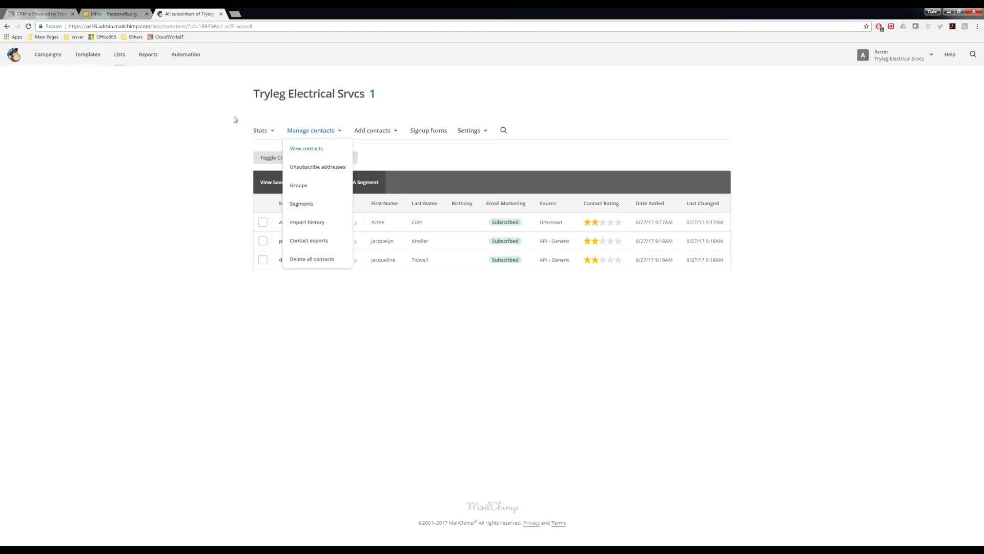
left_click(119, 55)
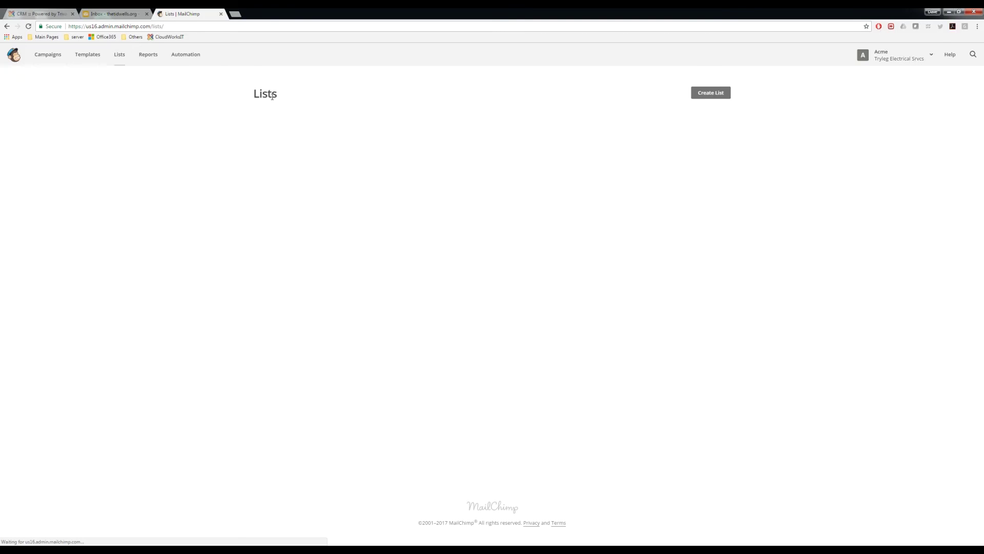
left_click(319, 150)
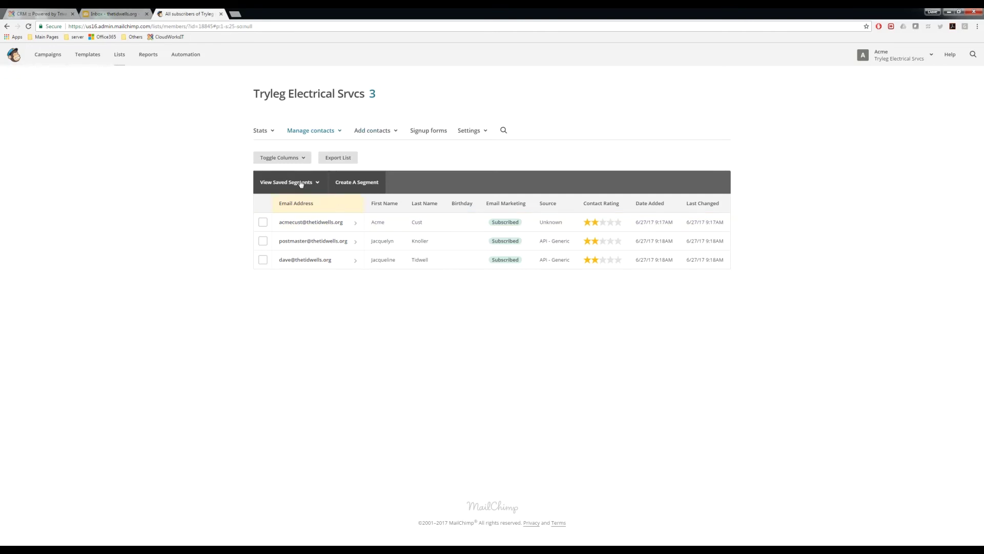
left_click(50, 14)
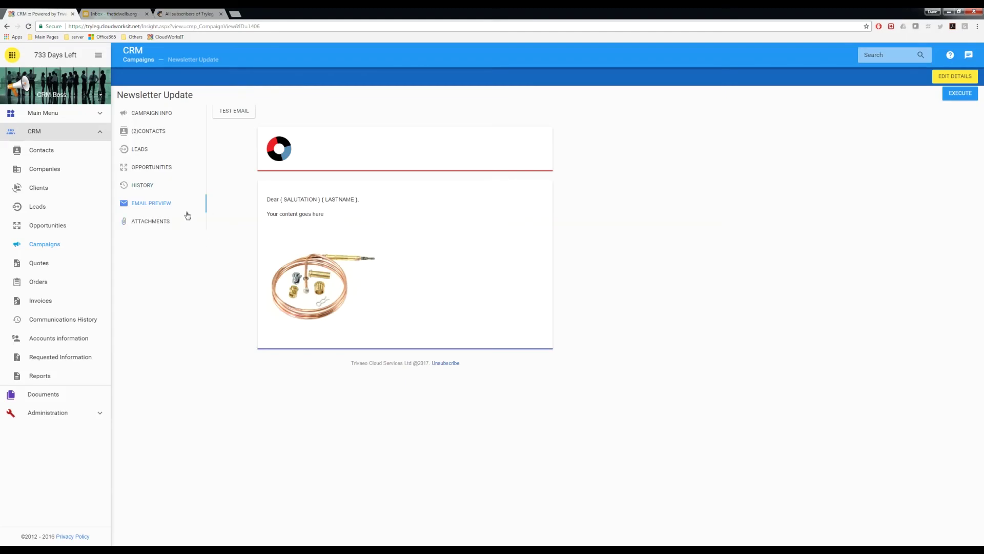
Edit the Haley LLC contact to join the Newsletter group with account type Partner, and save
left_click(42, 151)
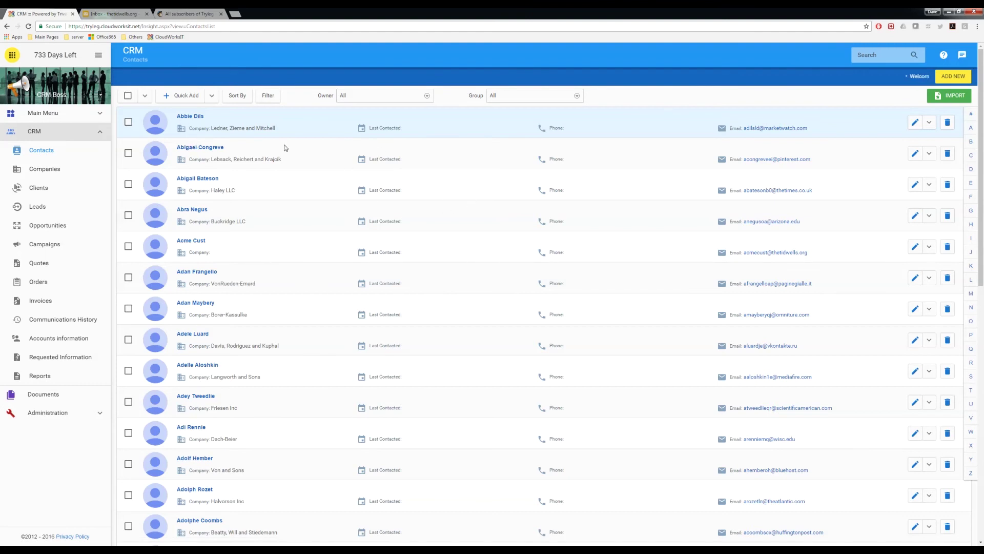
left_click(203, 179)
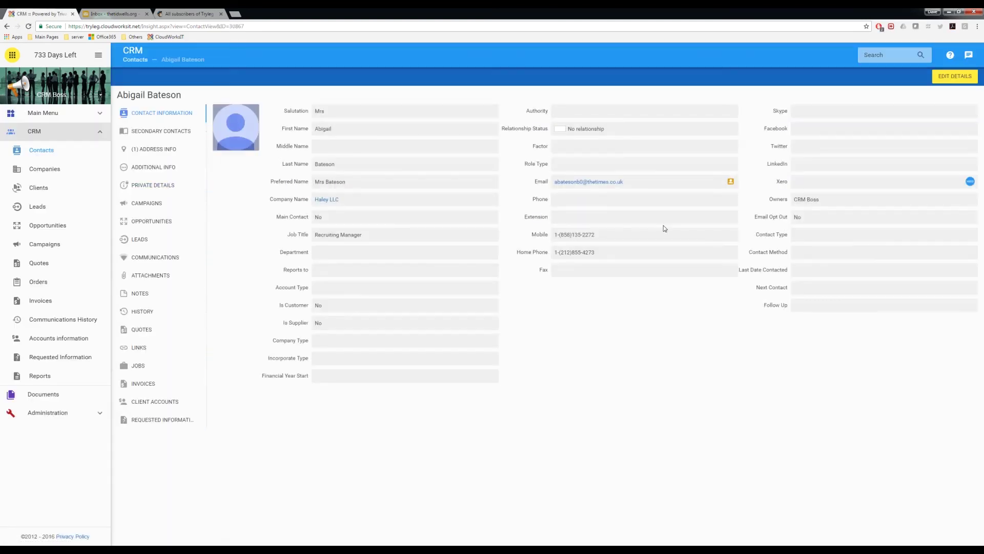
left_click(951, 77)
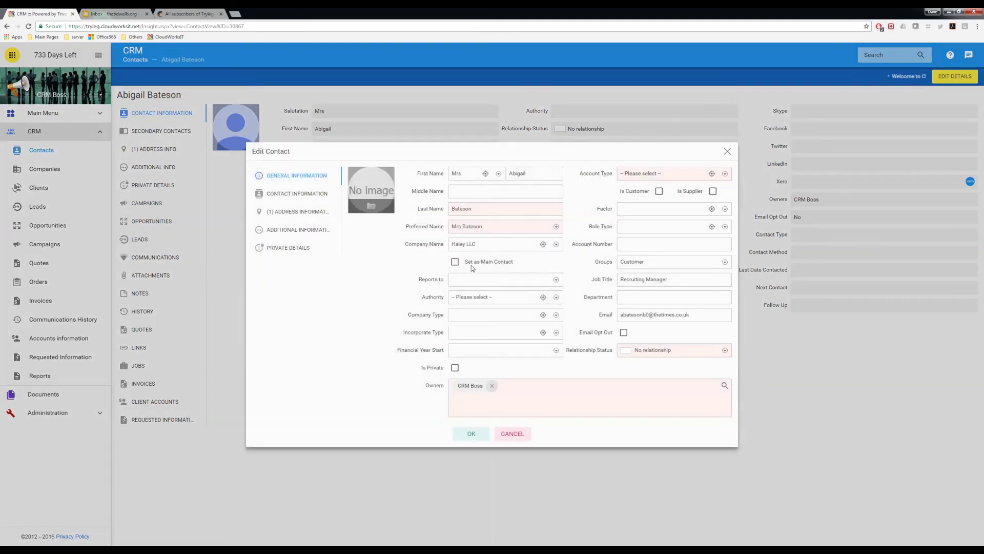
left_click(637, 267)
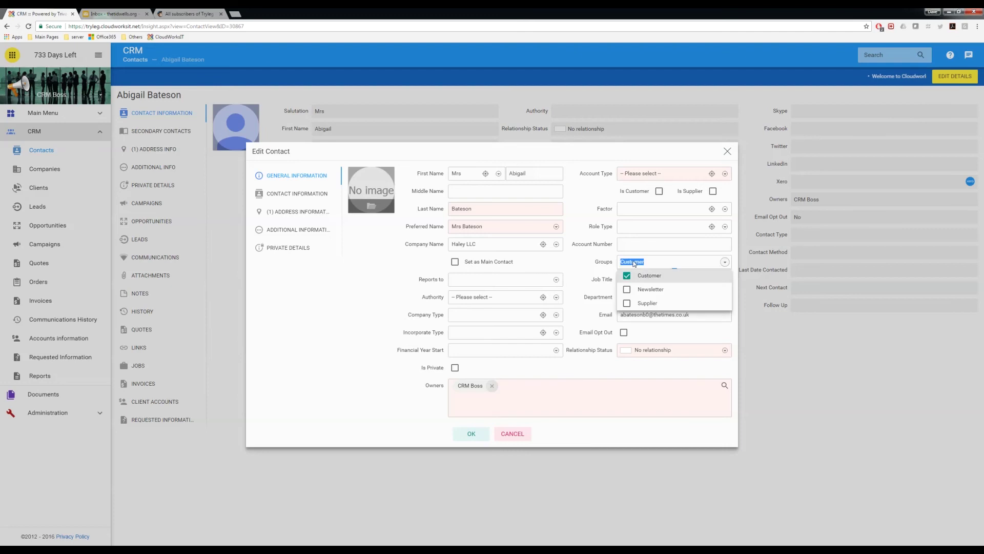
left_click(627, 289)
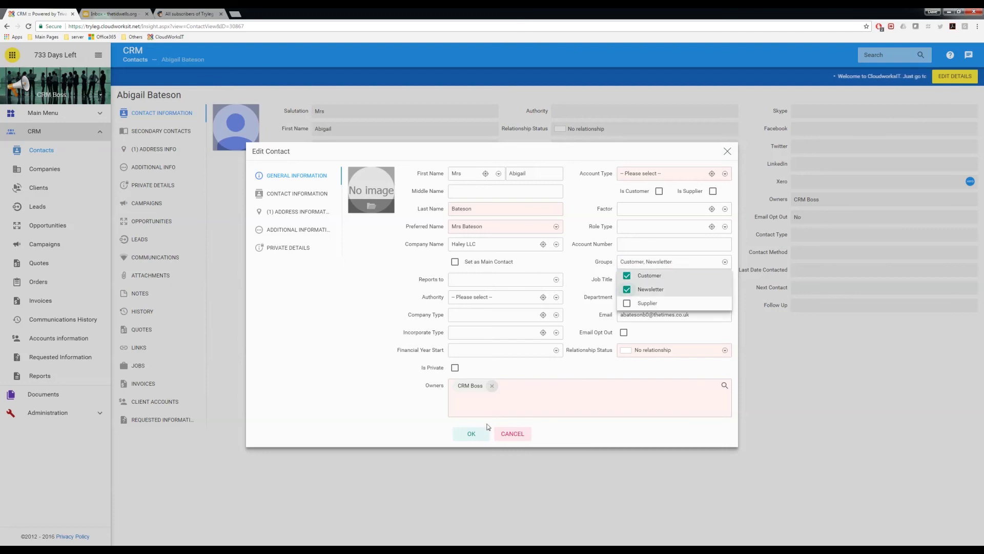
left_click(475, 435)
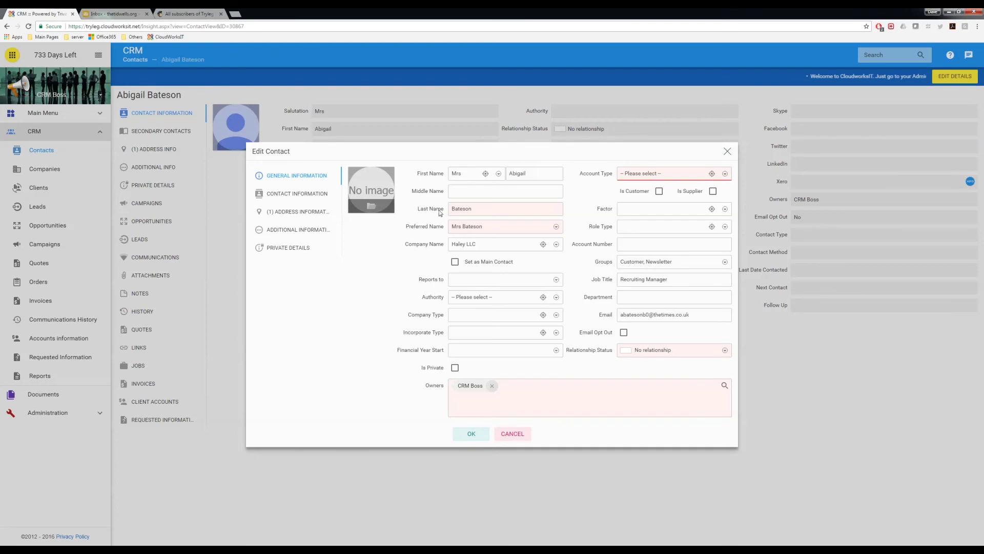
left_click(623, 174)
left_click(629, 201)
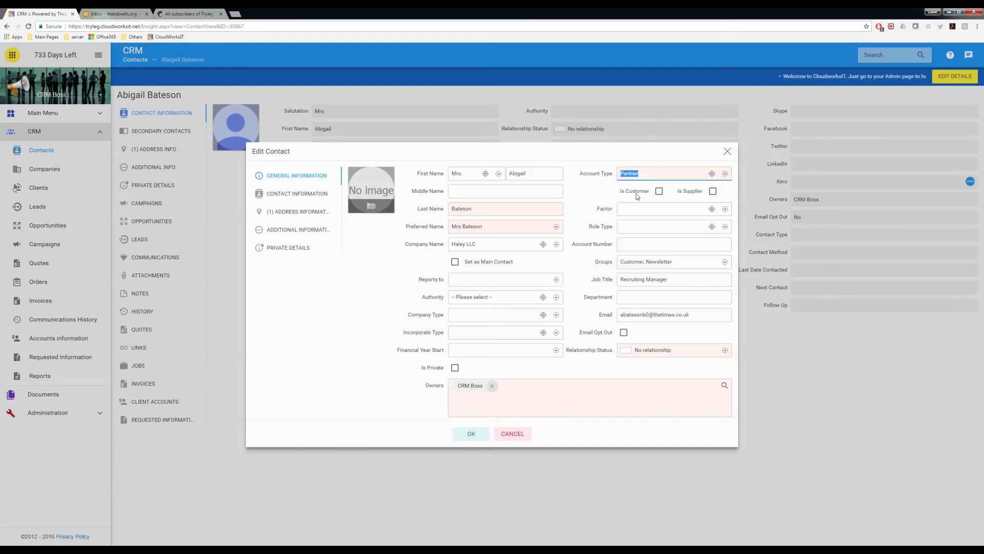
left_click(466, 434)
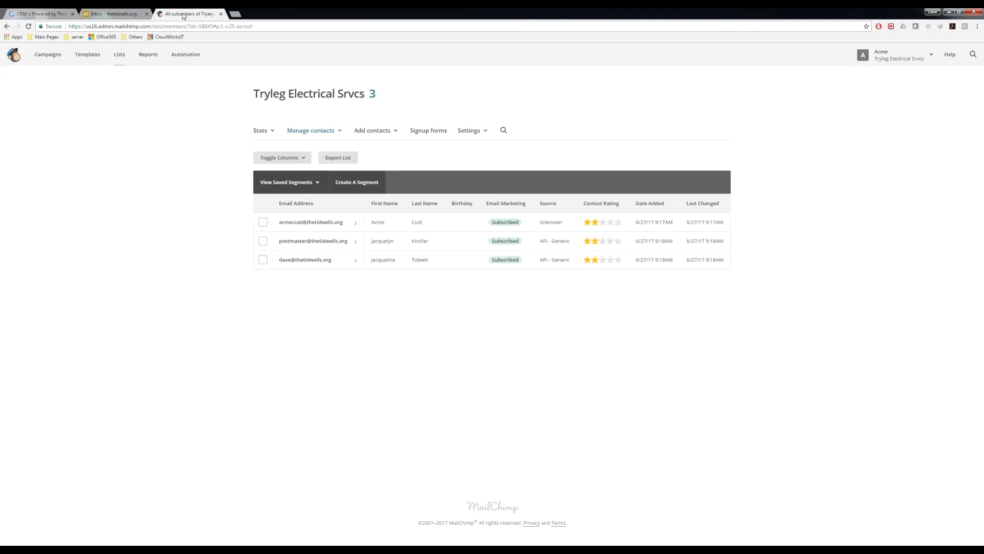
left_click(190, 14)
left_click(369, 132)
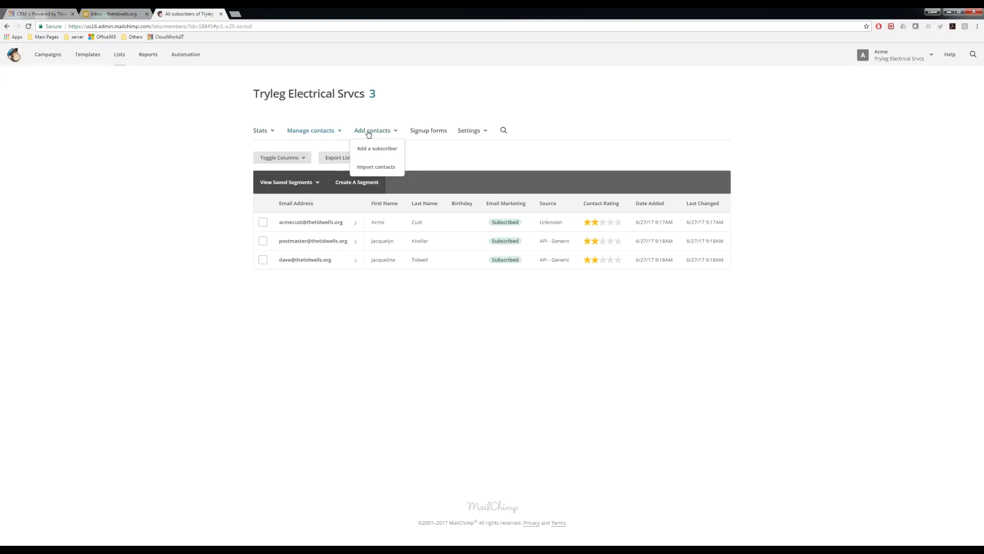
left_click(317, 135)
left_click(380, 148)
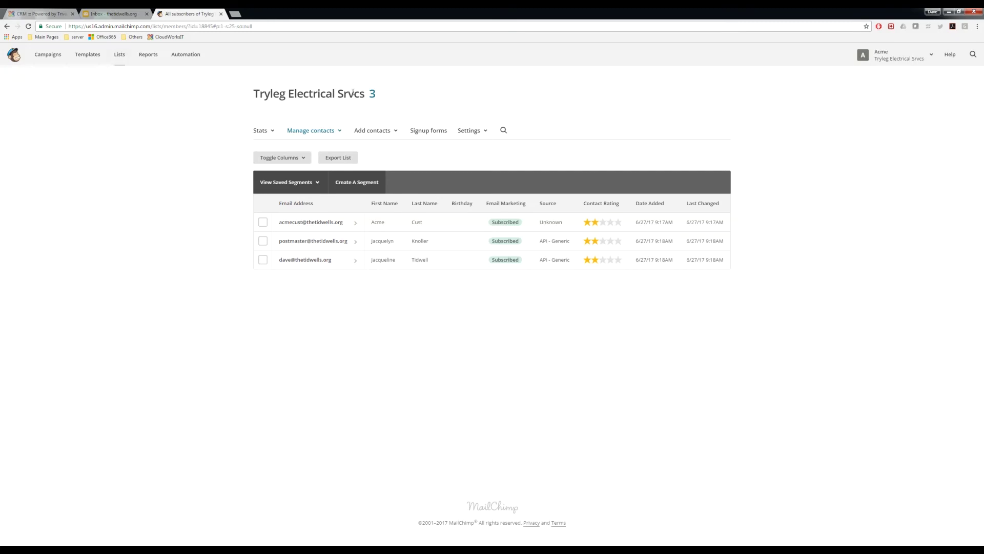
left_click(68, 14)
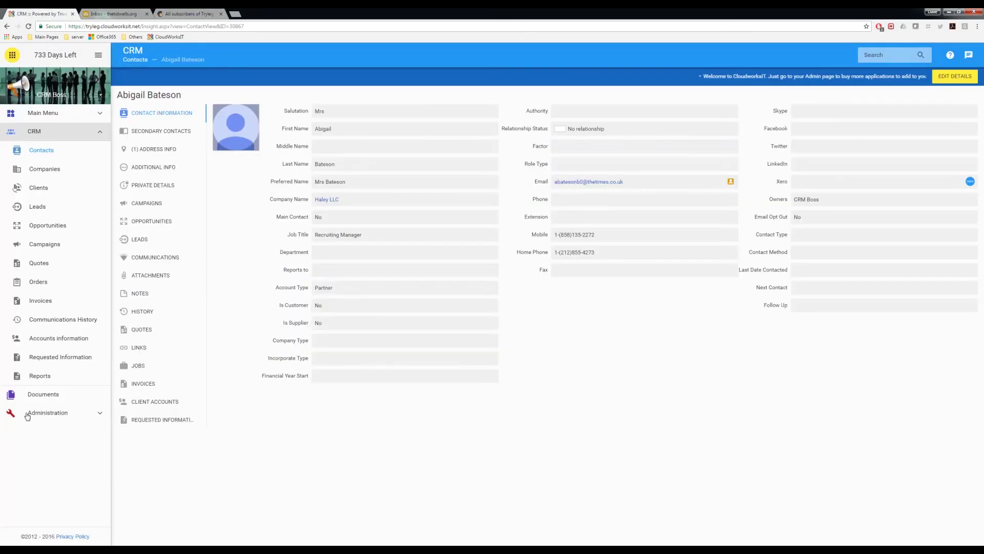
Inspect the Administration MailChimp integration, showing sync On for Newsletter to Tryleg Electrical Srvcs
left_click(48, 414)
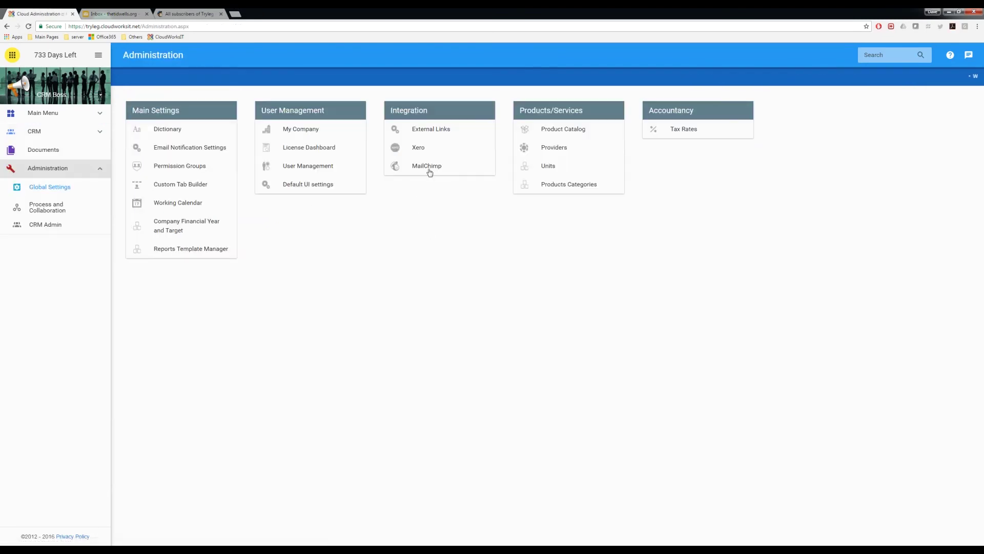
left_click(427, 168)
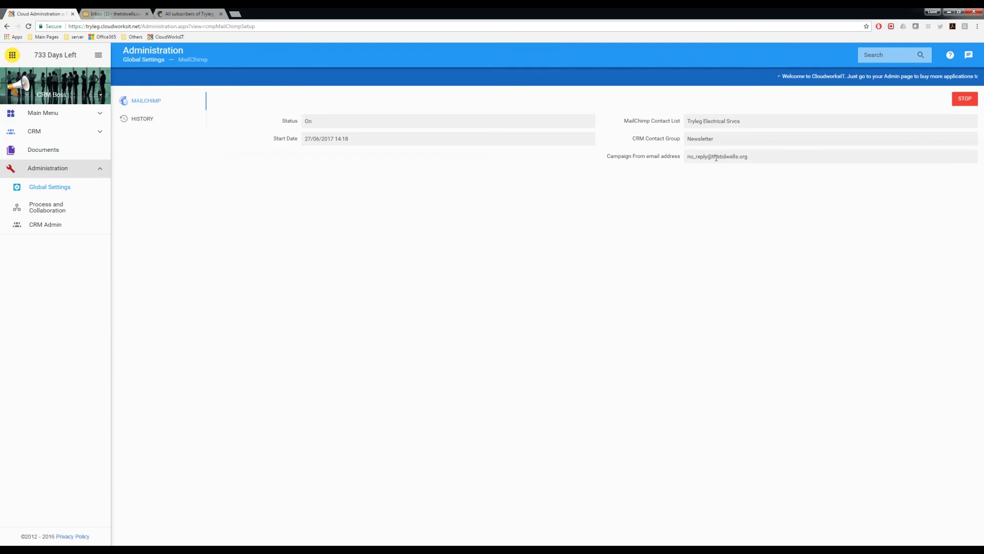
left_click(190, 14)
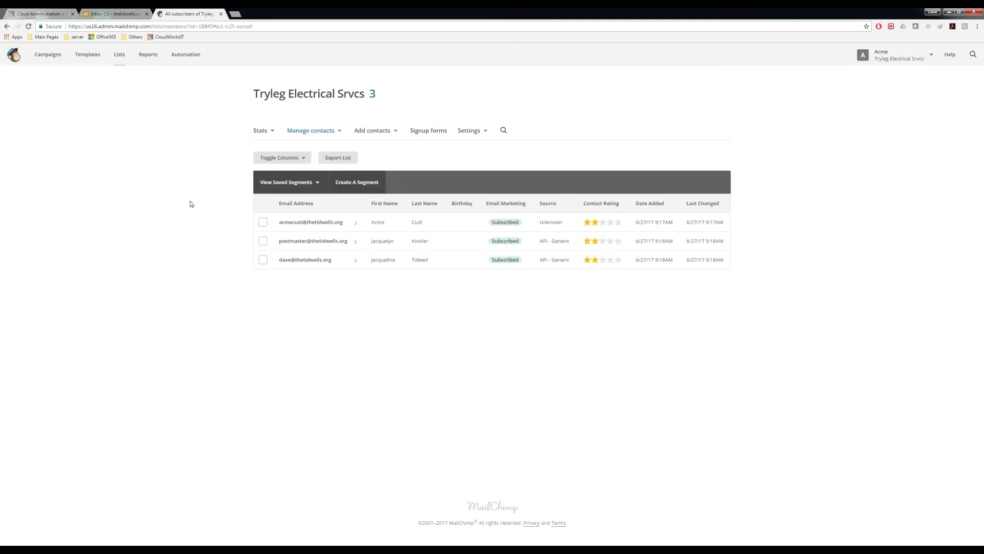
Reload the MailChimp subscriber list, then bring up the webmail inbox
left_click(28, 26)
left_click(115, 14)
Open the newest inbox message, then reach Newsletter Update through CRM > Campaigns
left_click(152, 125)
left_click(42, 13)
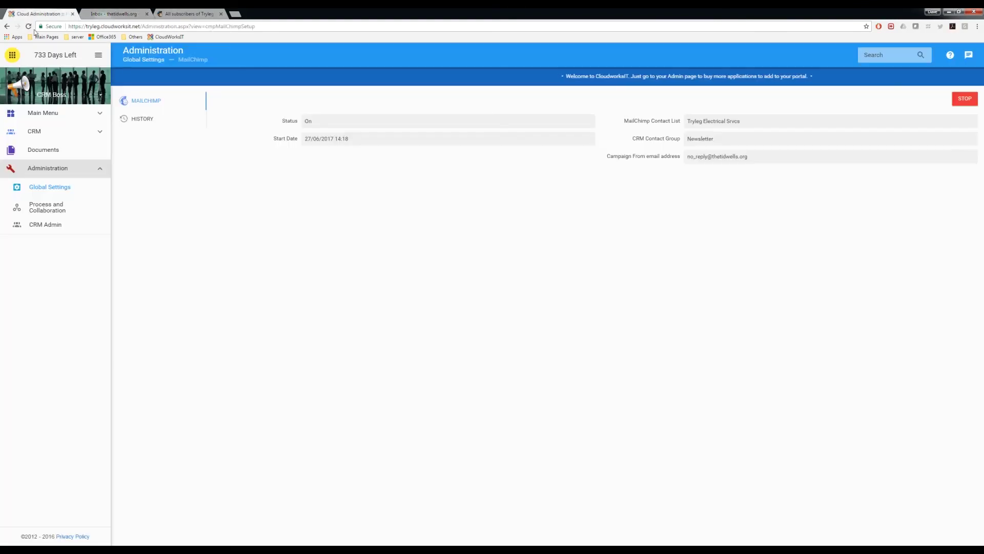
left_click(35, 134)
left_click(45, 244)
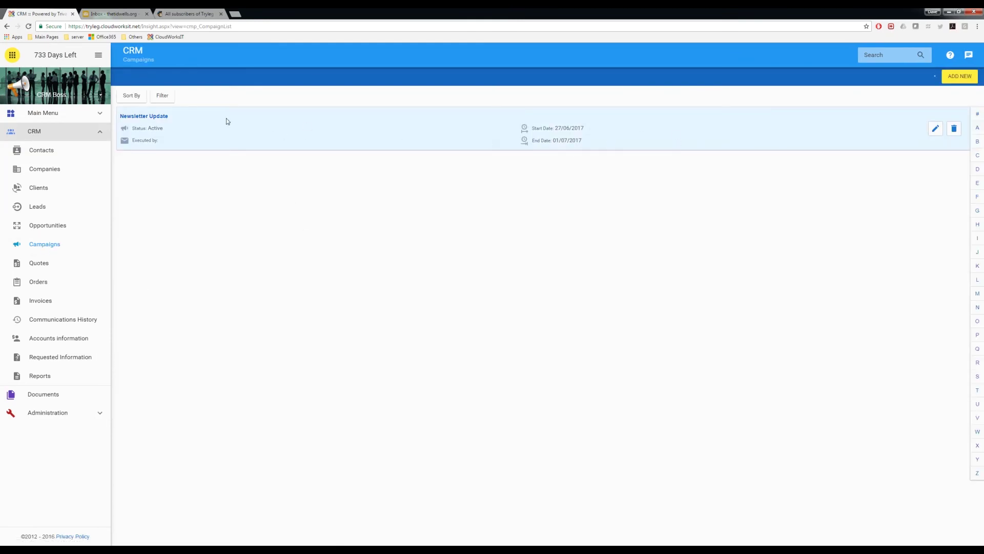
left_click(136, 117)
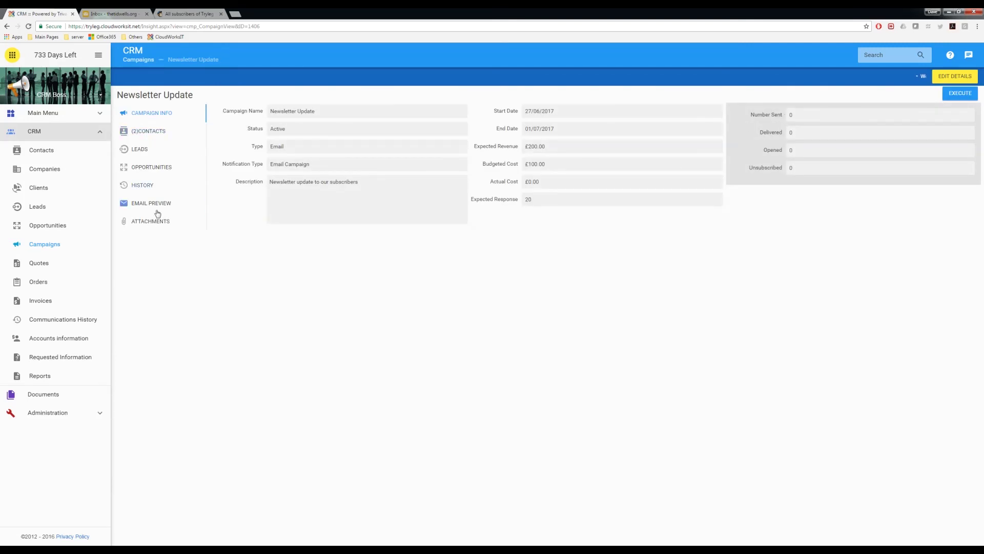
Show the attachments and pick bosch_boiler_themocouple, but close the upload box without uploading
left_click(148, 222)
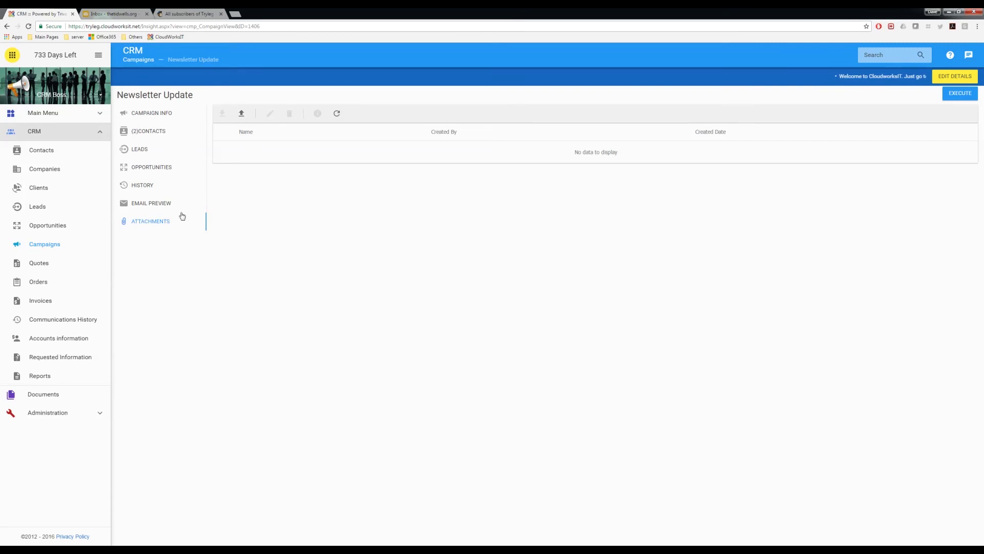
left_click(240, 115)
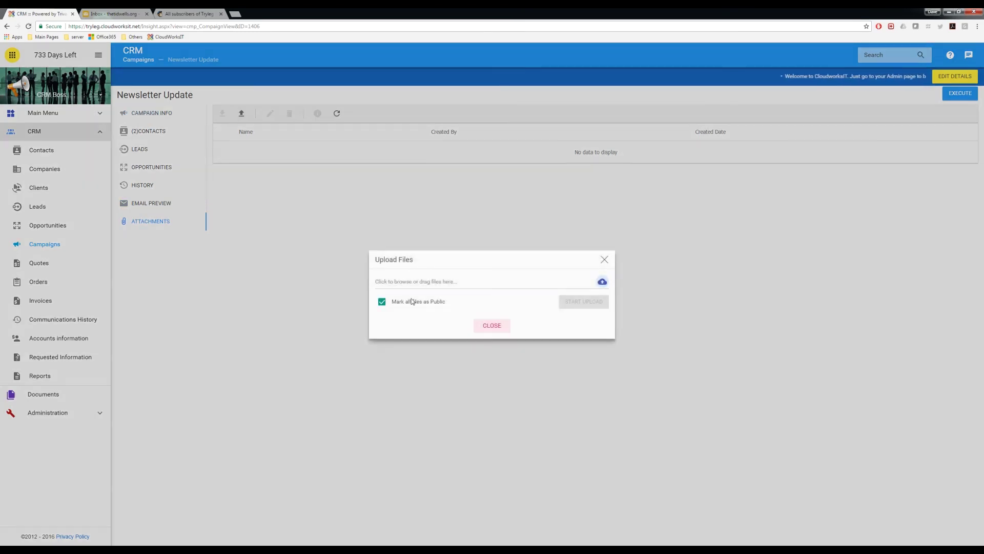
left_click(603, 281)
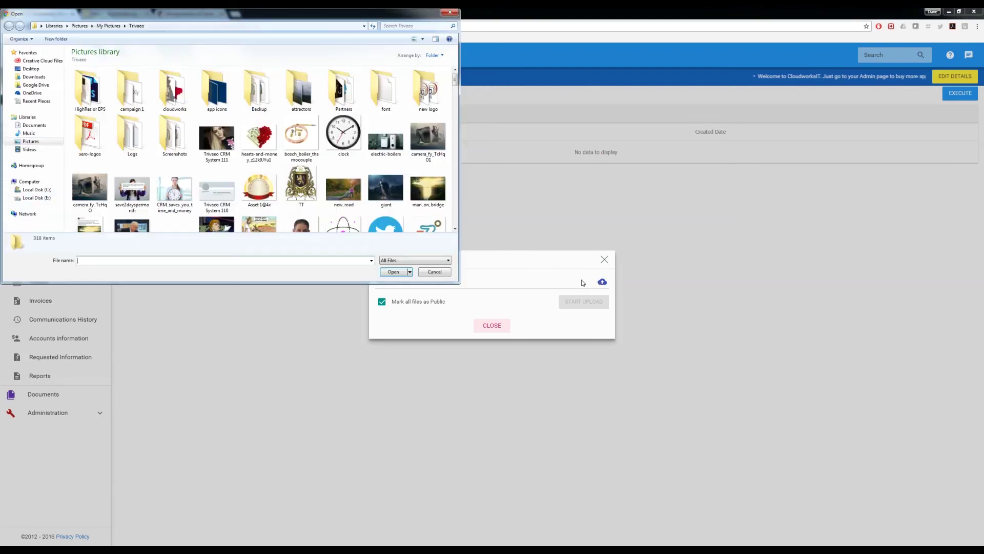
left_click(288, 142)
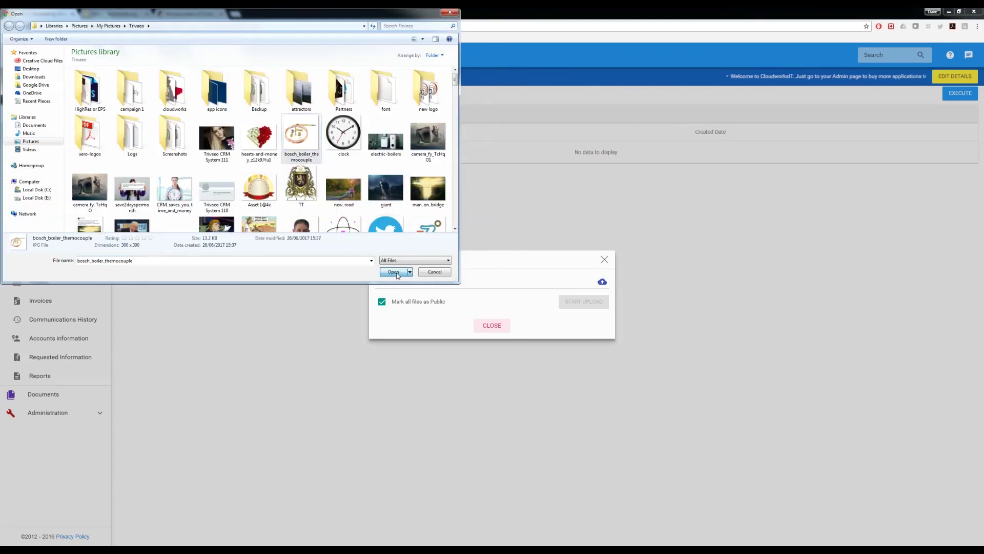
left_click(393, 271)
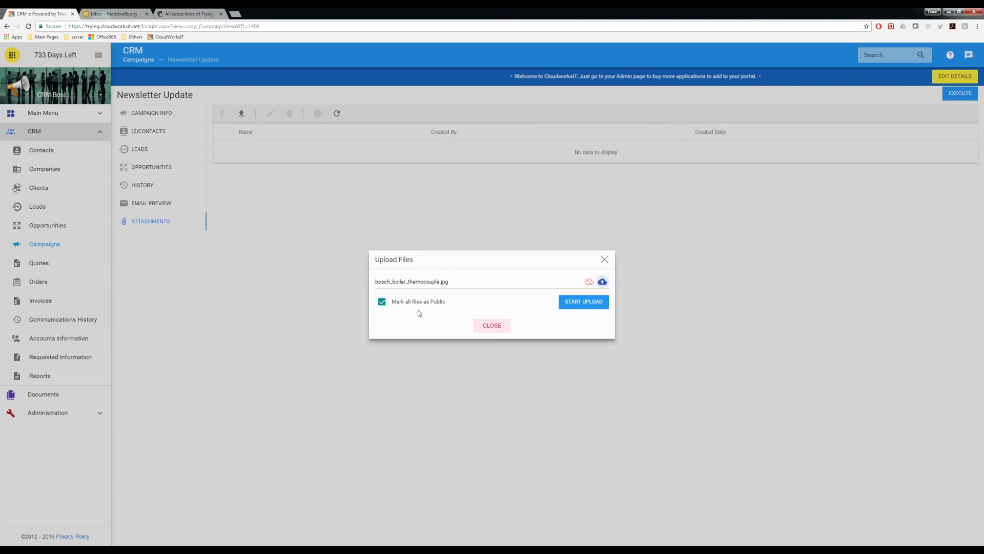
left_click(492, 327)
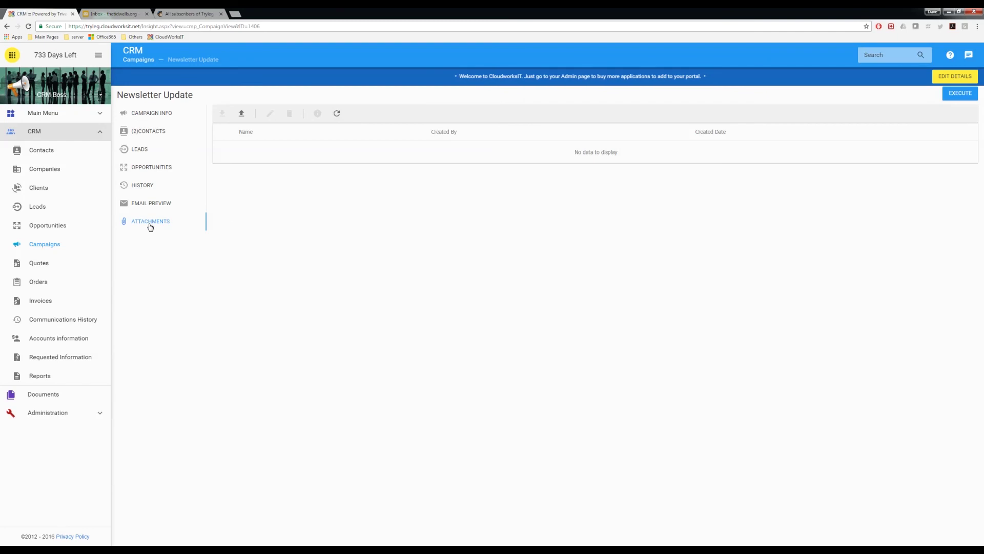
Upload bosch_boiler_themocouple.jpg to the Newsletter Update campaign's attachments
left_click(239, 119)
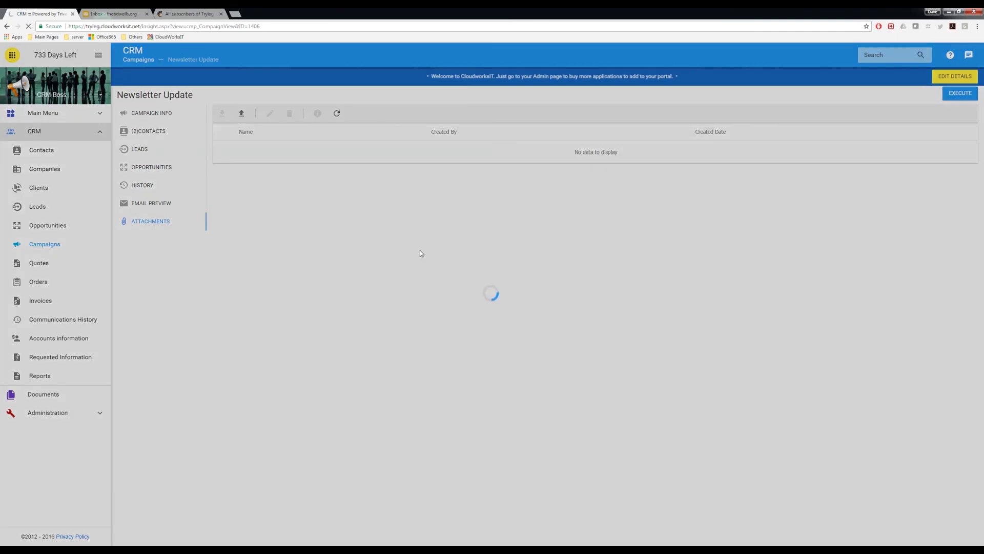
left_click(587, 284)
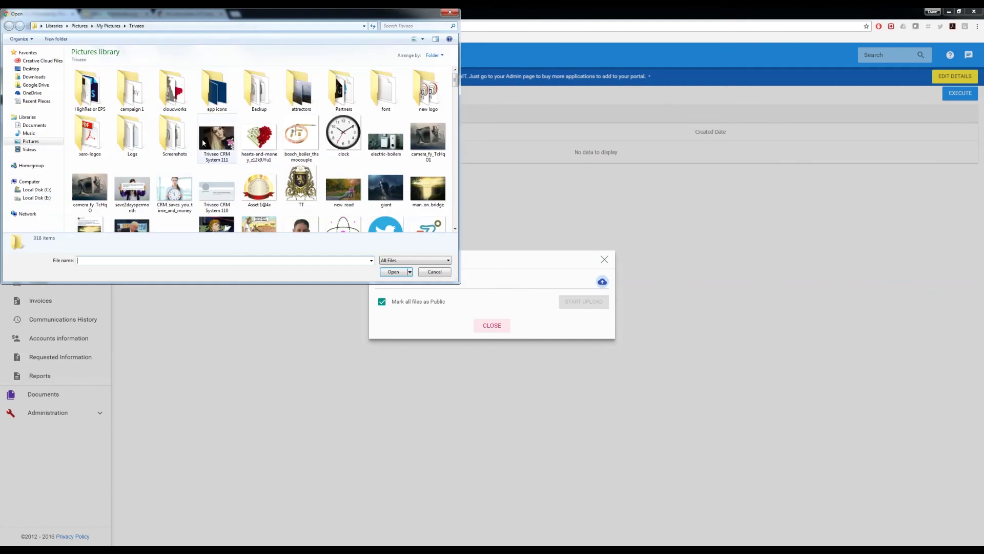
left_click(295, 134)
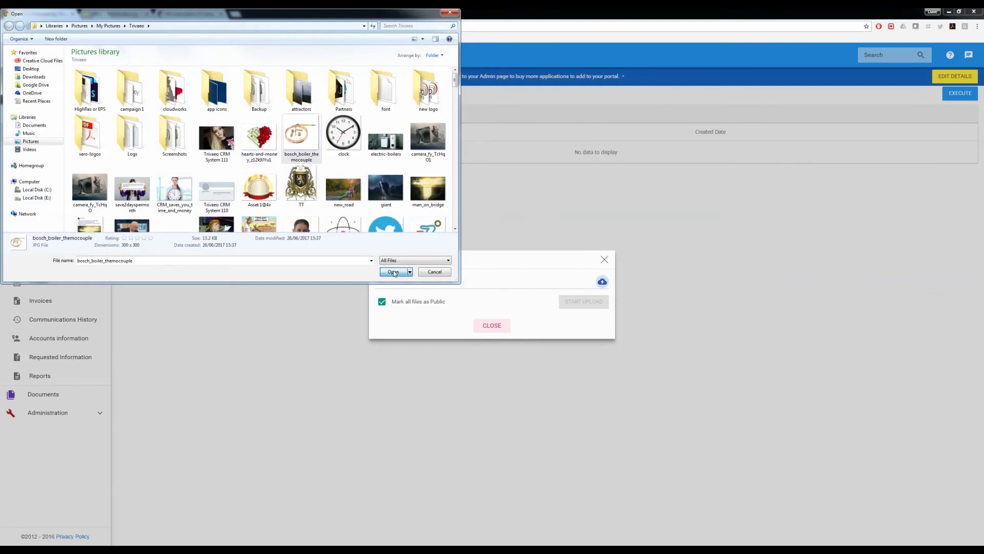
left_click(393, 272)
left_click(569, 308)
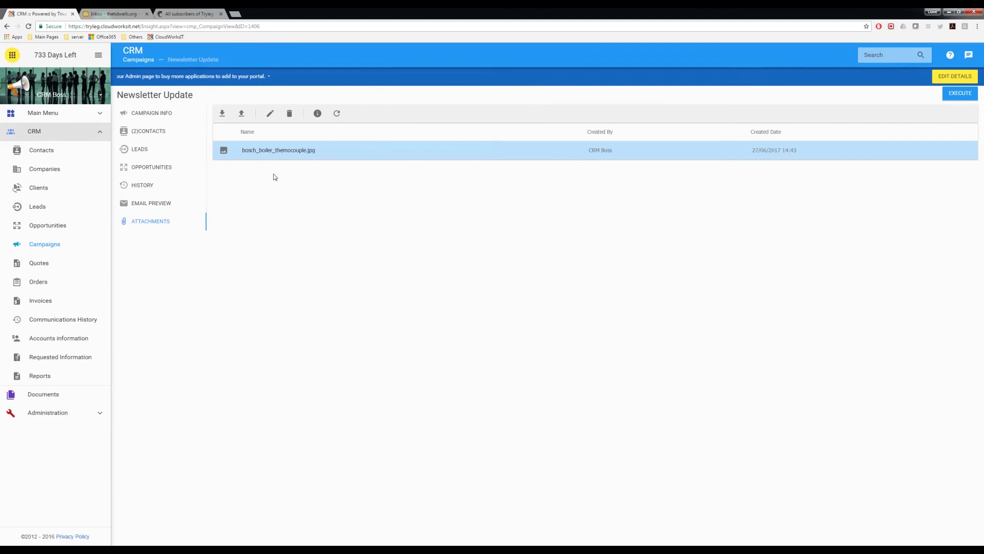
Execute the Newsletter Update campaign from its Campaign Info page, confirming with YES
left_click(149, 115)
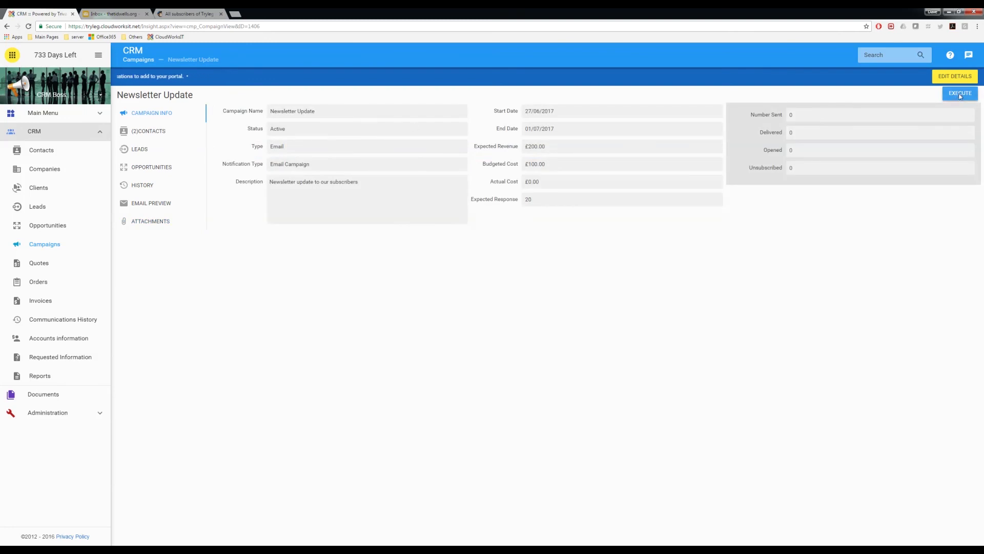
left_click(956, 94)
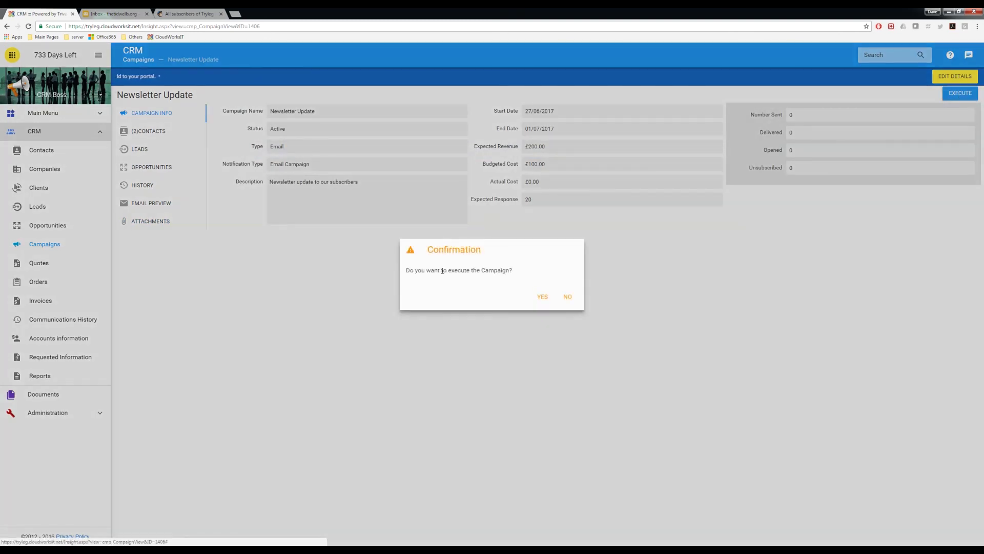
left_click(539, 297)
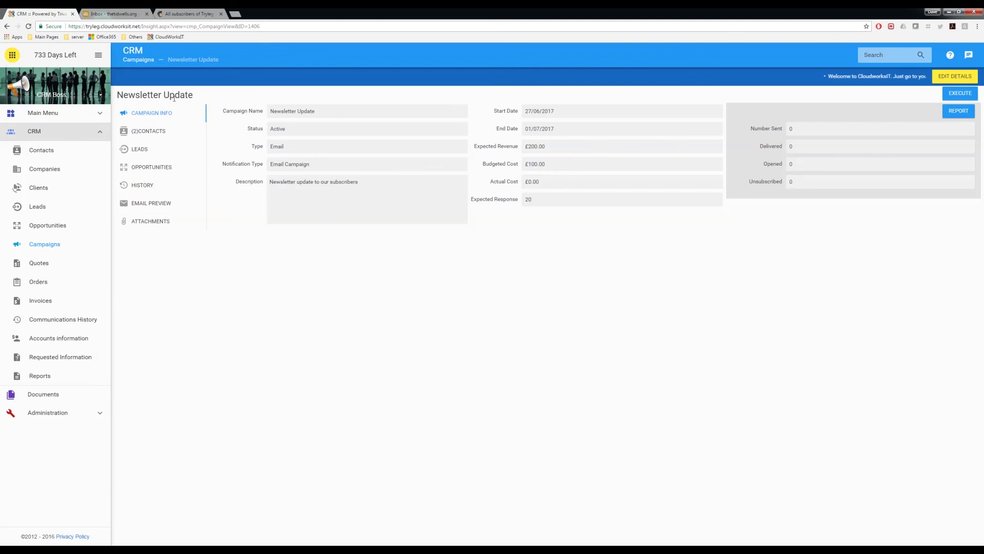
Reopen Newsletter Update from the Campaigns list, then go to the MailChimp subscriber list
left_click(148, 131)
left_click(150, 114)
left_click(39, 249)
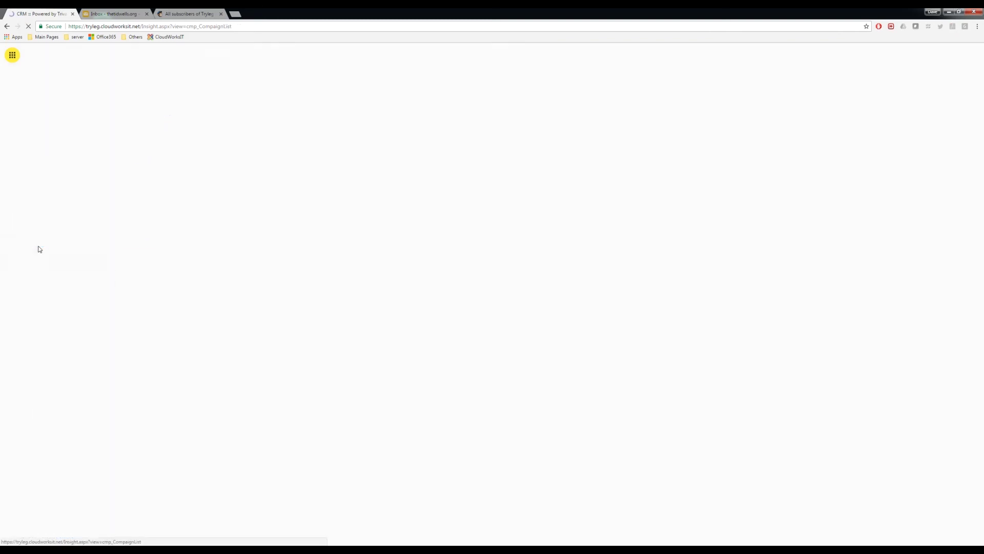
left_click(150, 115)
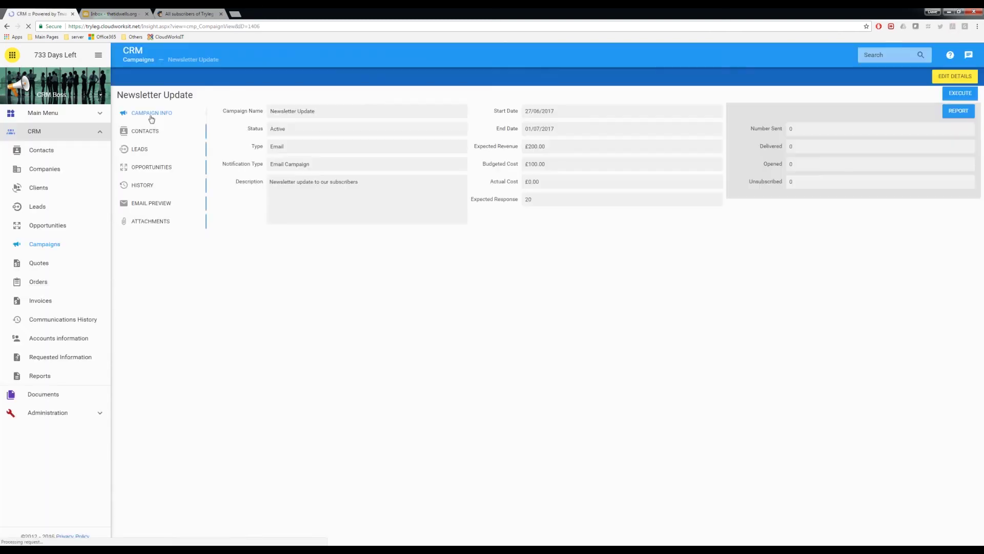
left_click(173, 16)
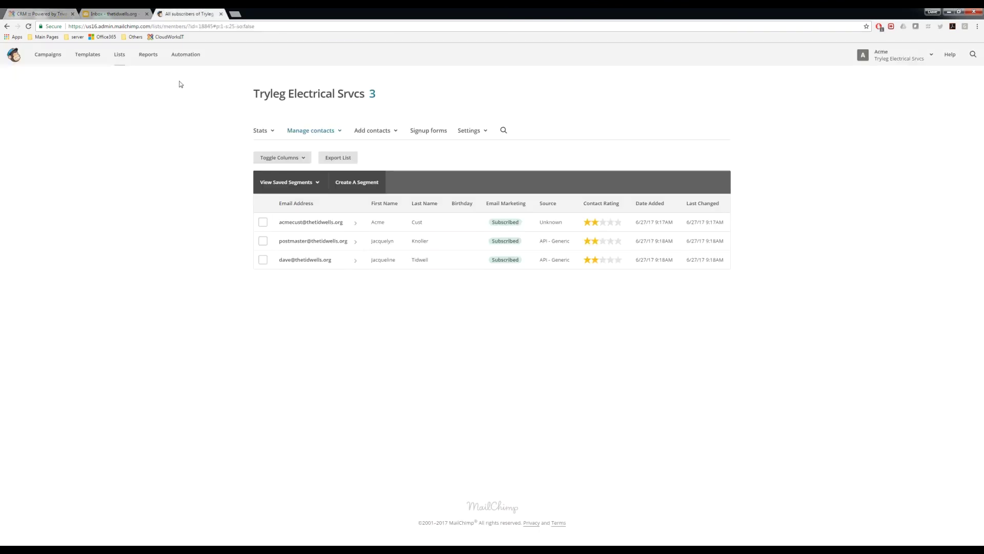
Reload MailChimp's Tryleg Electrical Srvcs list, then check the SmarterMail inbox for Newsletter Update messages
left_click(127, 63)
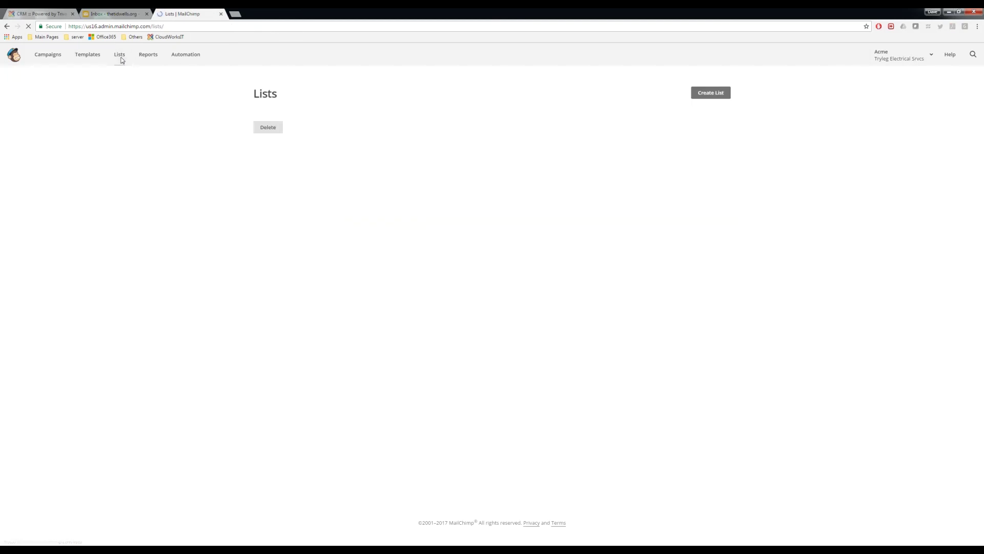
left_click(311, 152)
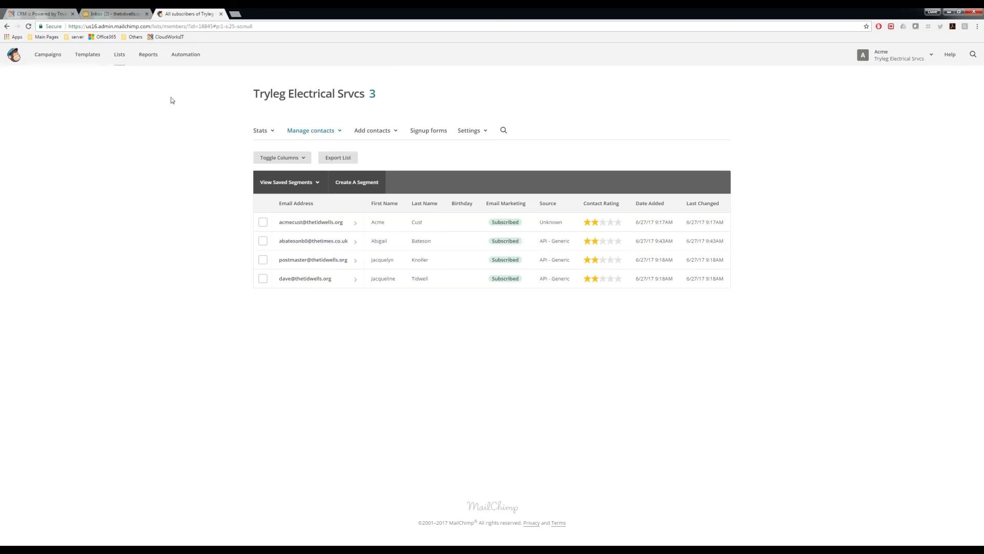
left_click(102, 15)
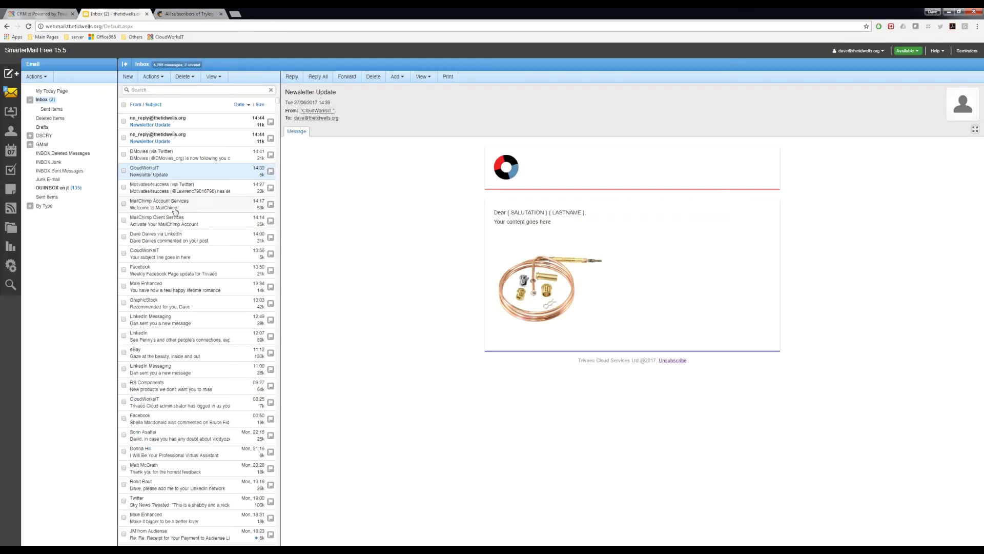
Open the newest no_reply Newsletter Update email and follow its 'unsubscribe from this list' link
left_click(160, 138)
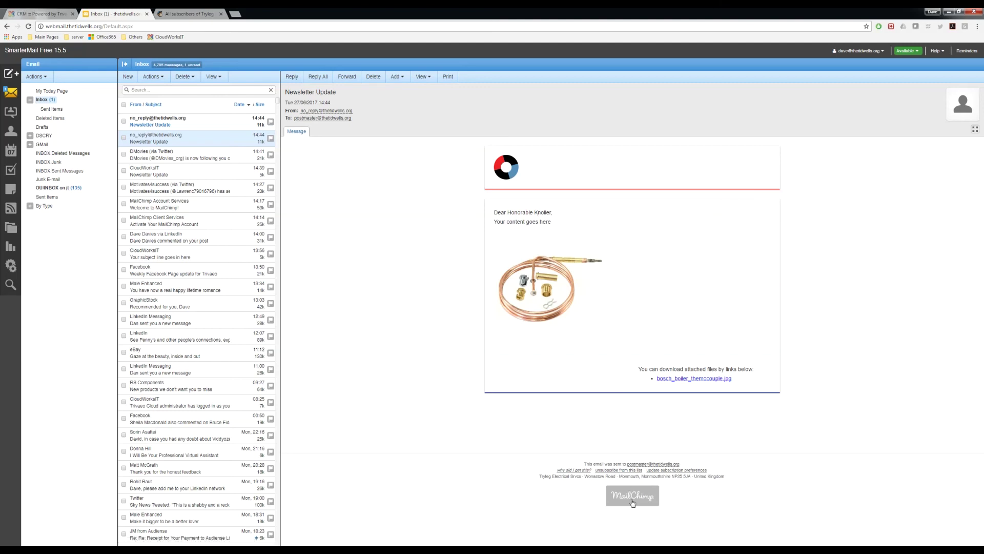
left_click(621, 473)
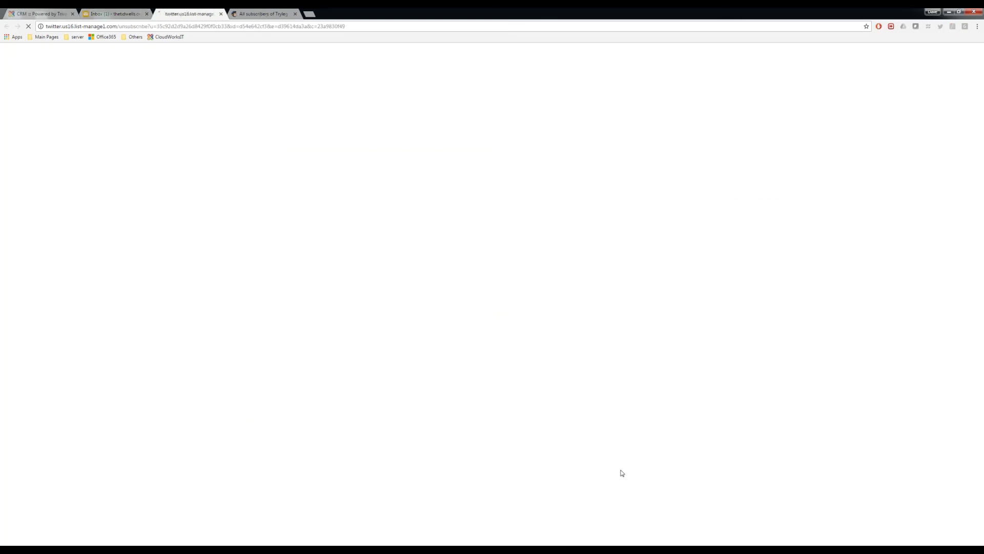
Confirm the unsubscribe with reason 'I no longer want to receive these emails', then return to webmail
left_click(410, 139)
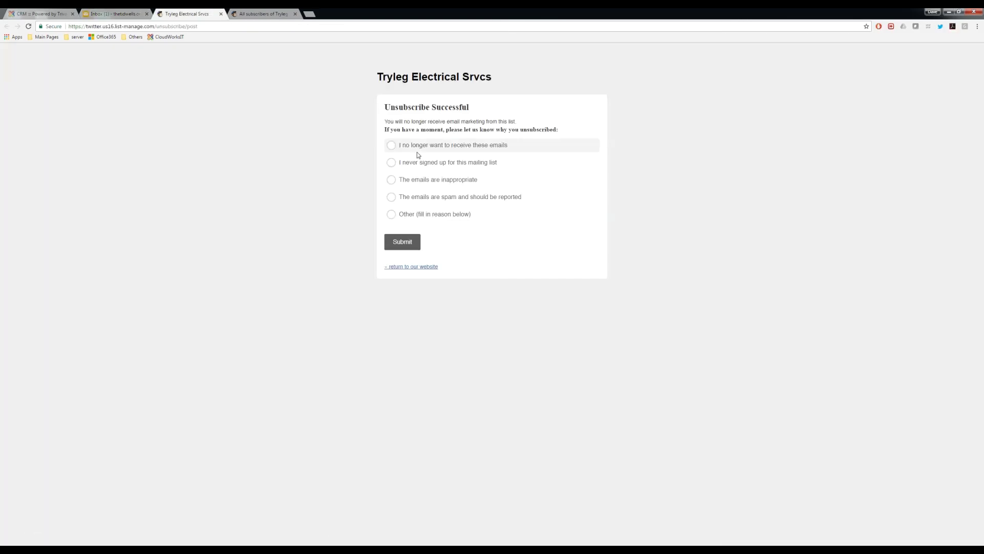
left_click(432, 148)
left_click(403, 242)
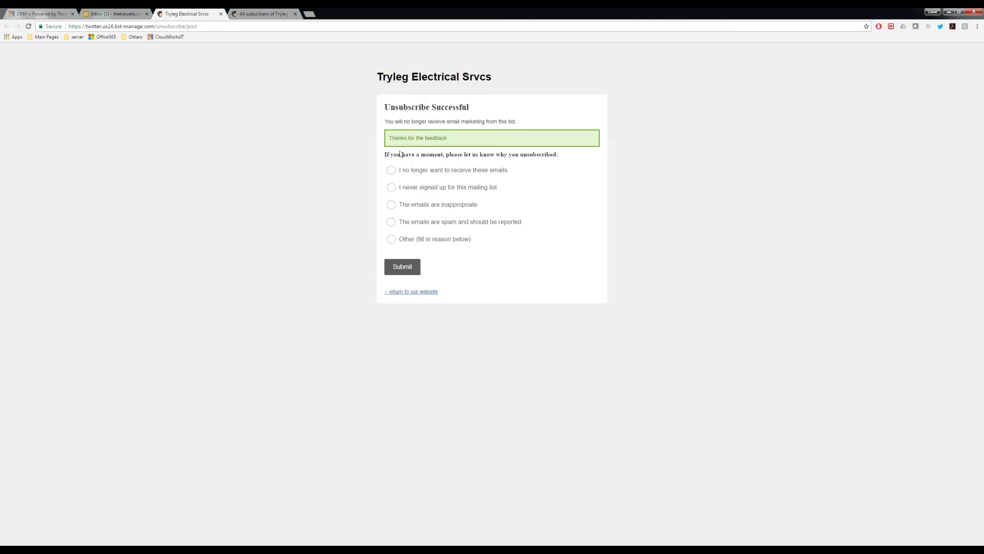
left_click(409, 292)
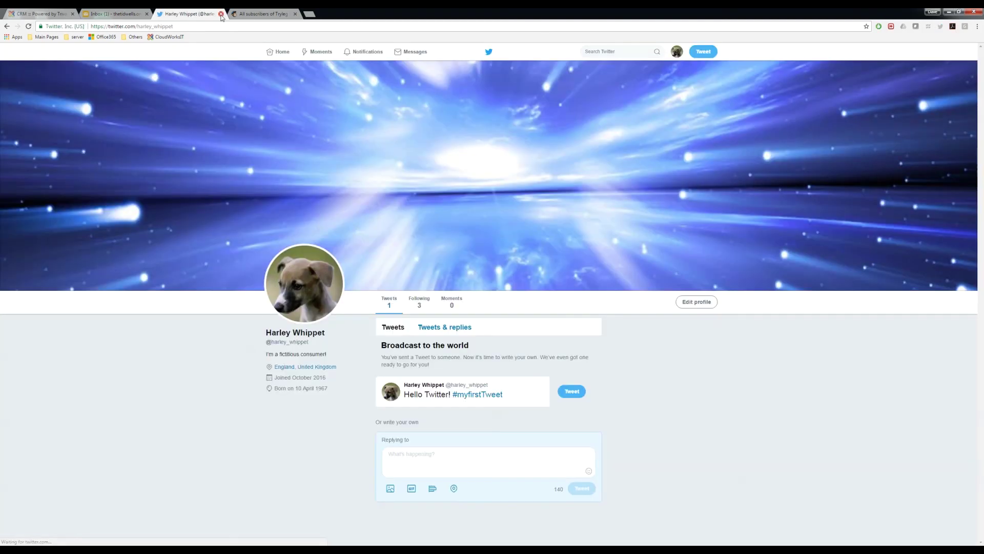
left_click(221, 14)
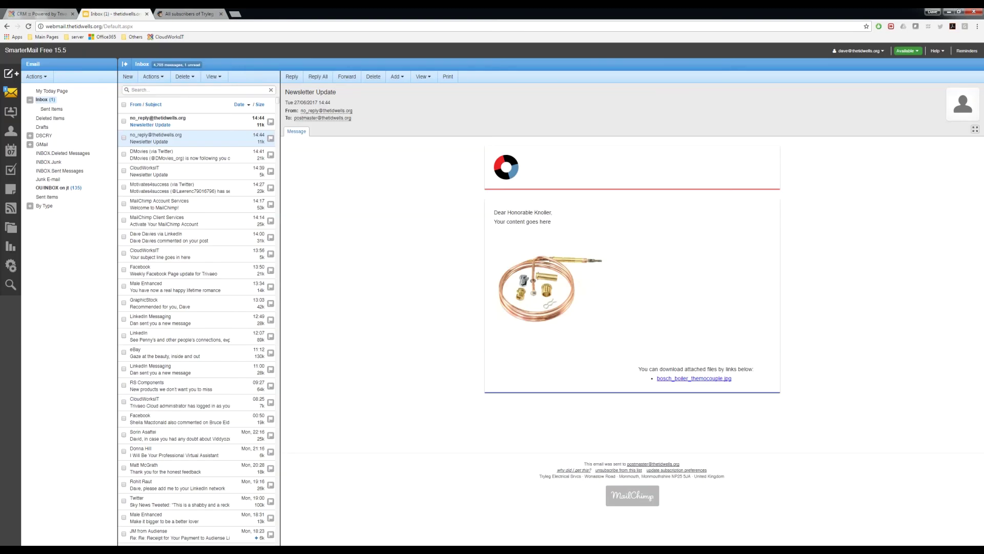
Read the other unread Newsletter Update email, then go back to the CRM campaign page
left_click(150, 126)
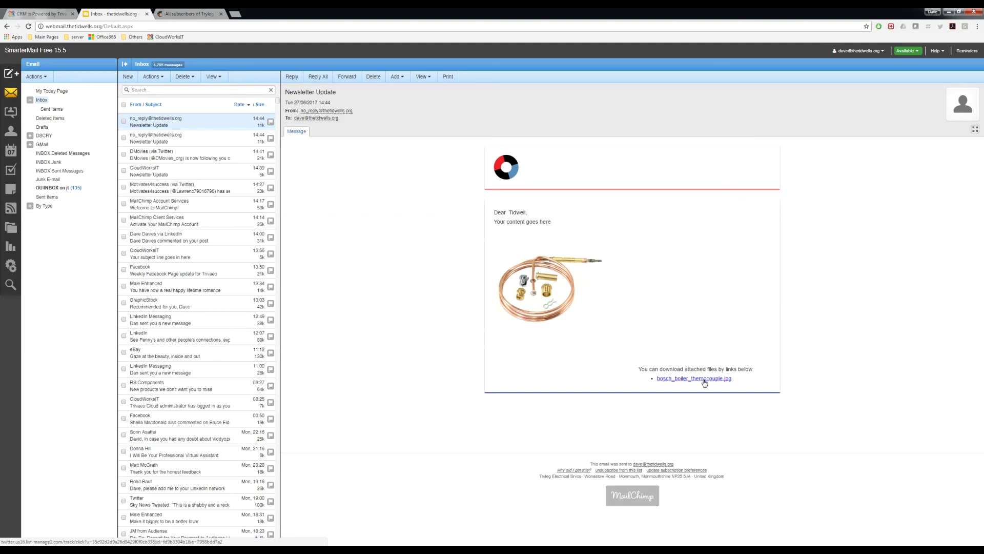
left_click(53, 15)
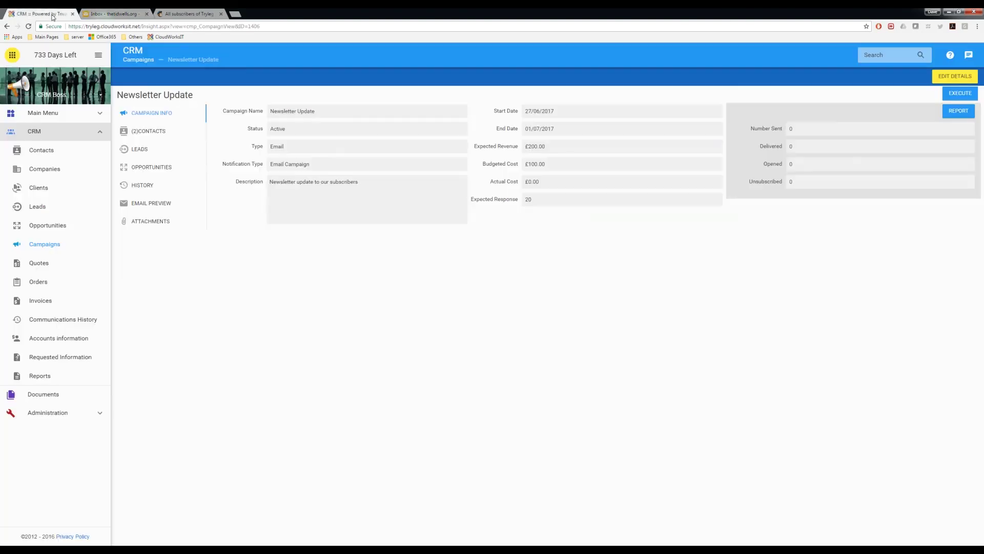
Search Contacts for 'jacq' and open the second matching contact's record
left_click(37, 151)
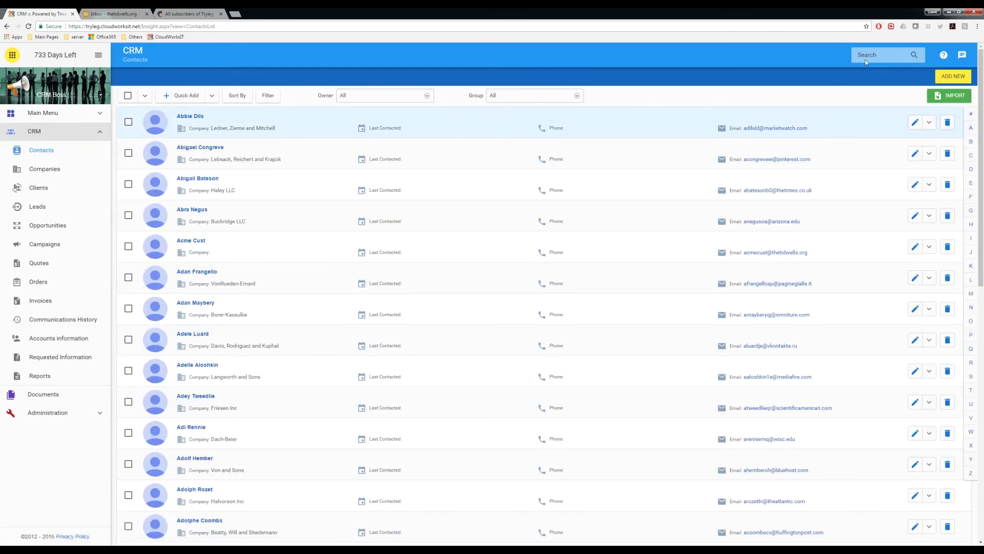
left_click(865, 55)
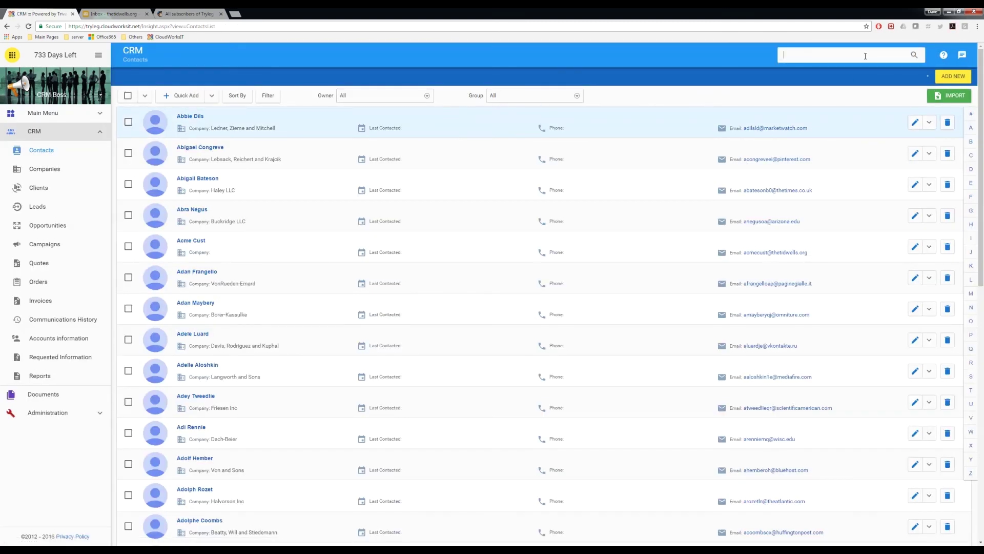
type("jacq")
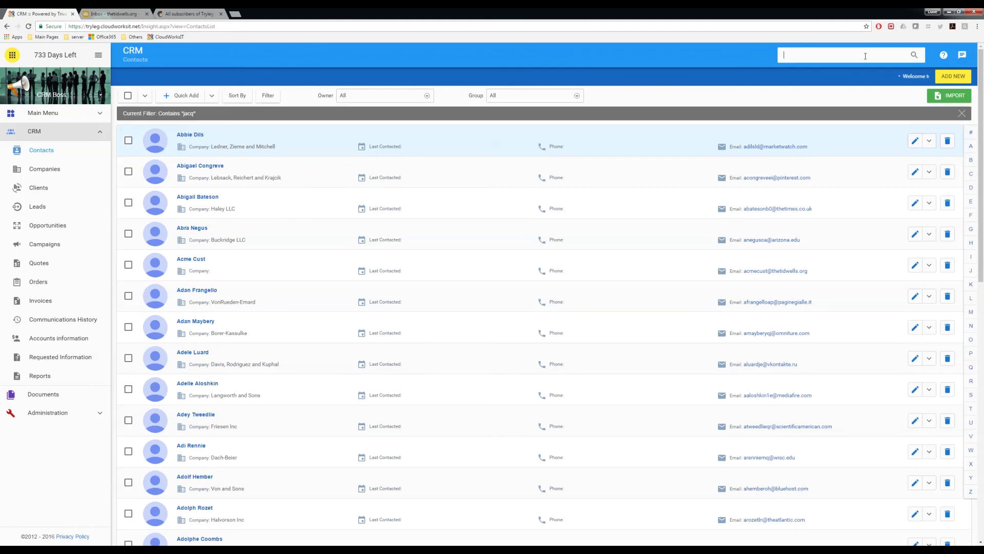
key("Return")
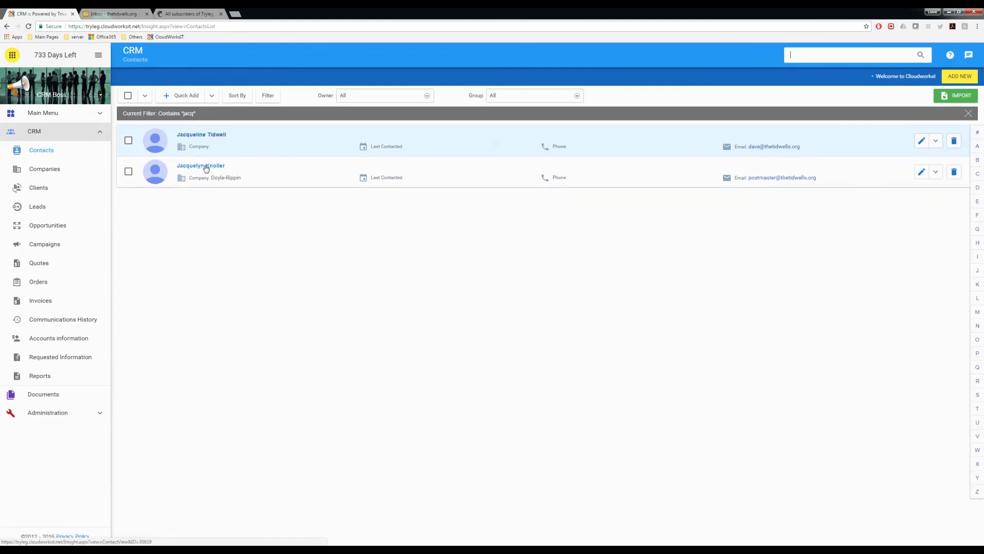
left_click(198, 167)
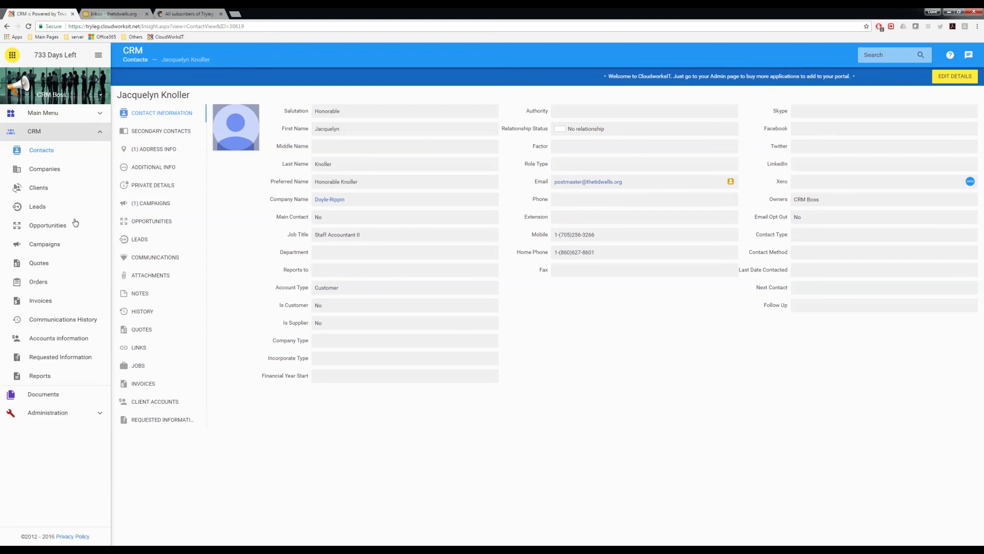
Open Newsletter Update's Campaign Delivery Report, then go back to the Campaigns list
left_click(46, 247)
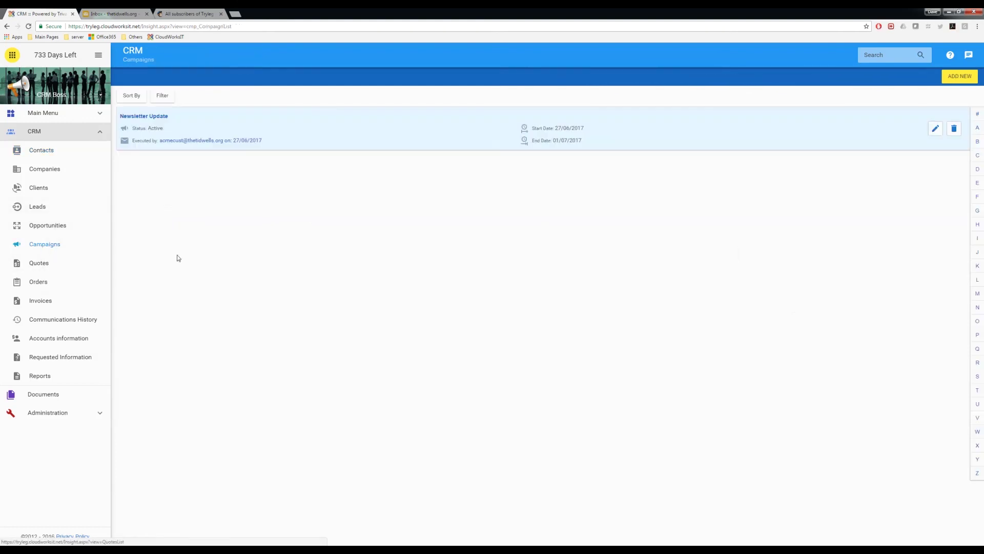
left_click(155, 117)
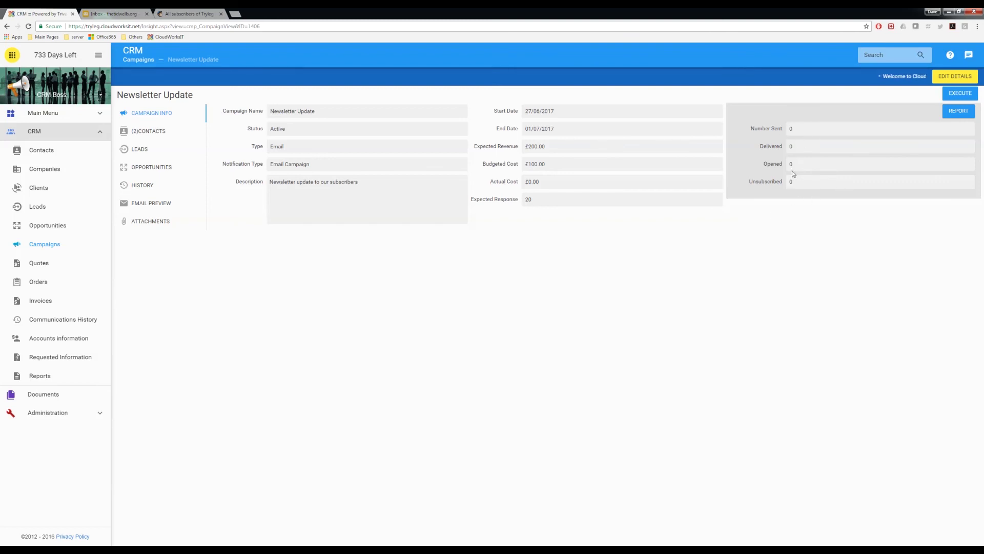
left_click(956, 111)
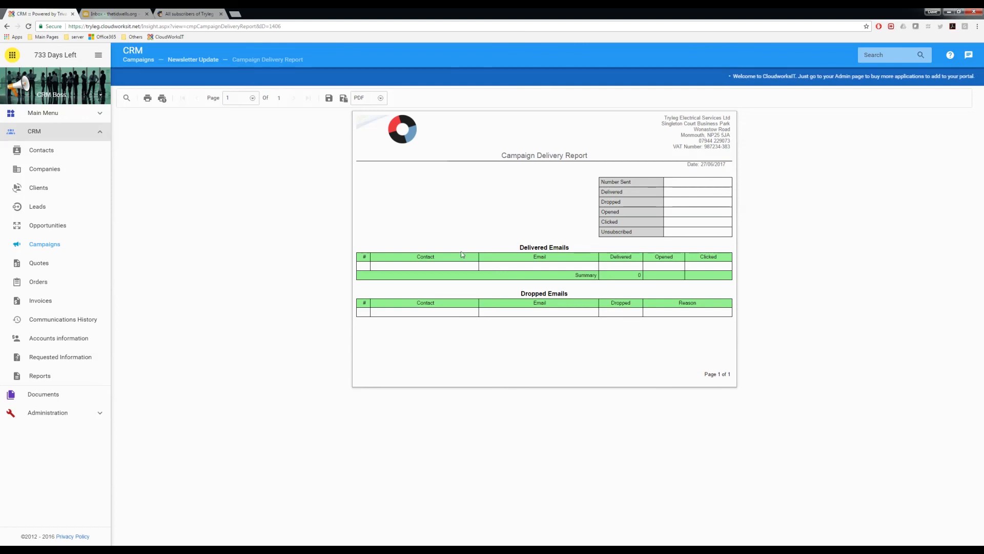
left_click(50, 244)
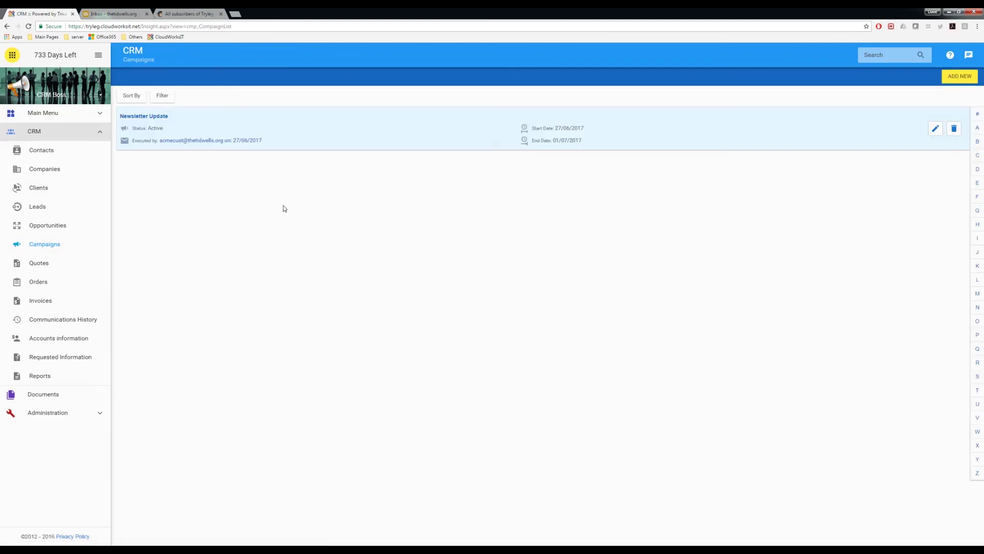